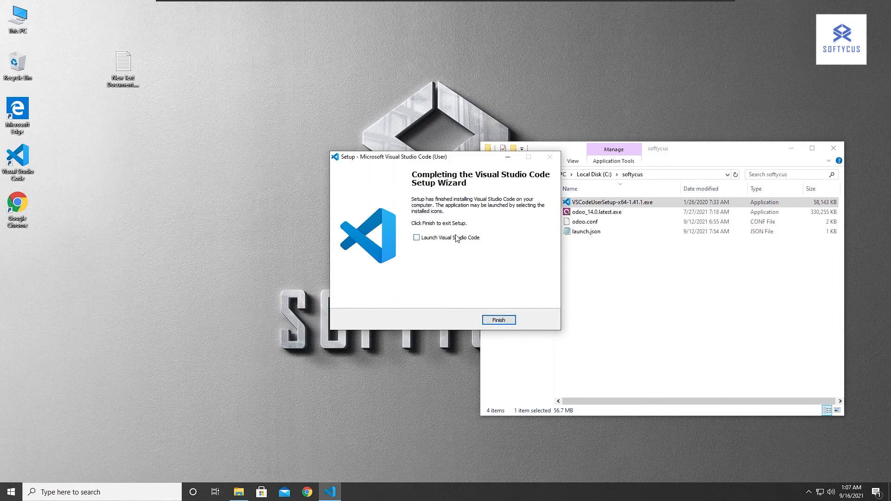
Finish the Visual Studio Code setup without launching it, and start the odoo_14.0.latest.exe installer in English.
click(499, 320)
click(779, 326)
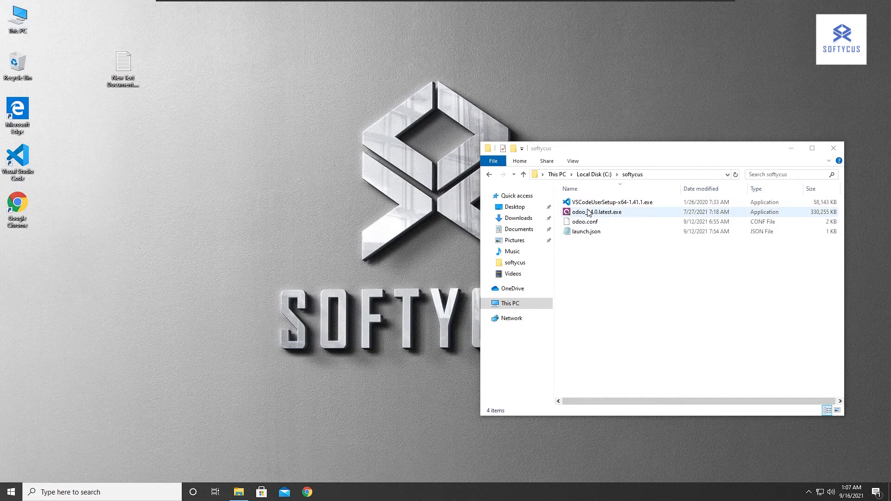
double_click(629, 216)
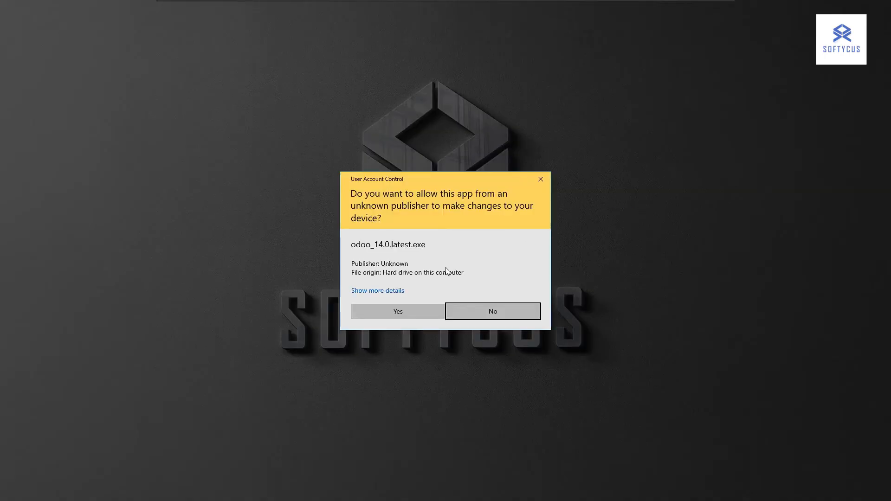
click(402, 311)
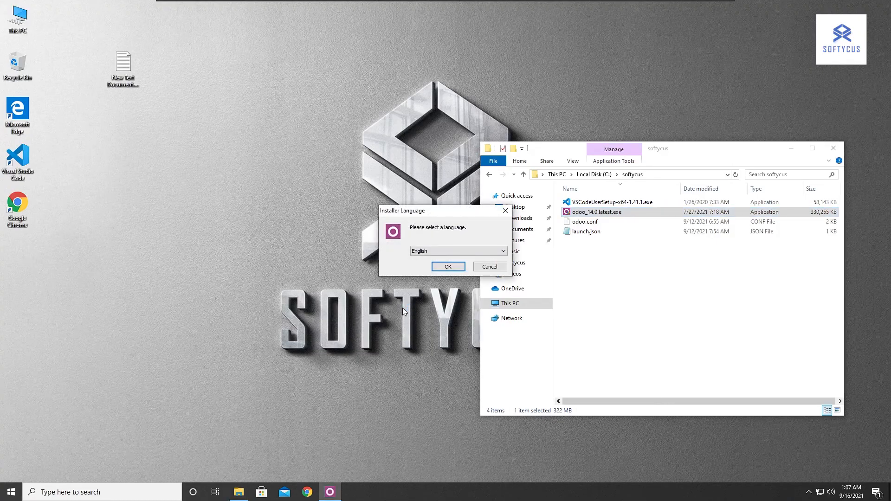
click(448, 267)
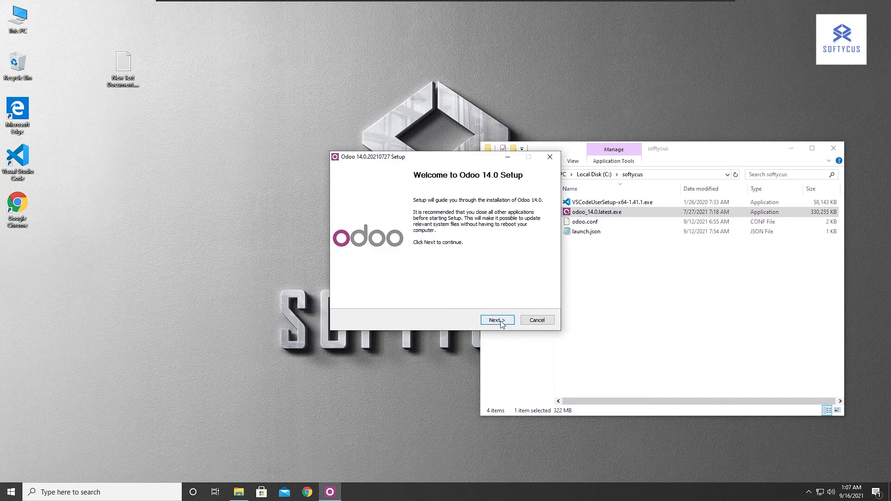
Accept the Odoo licence agreement, keep the All In One install type, and keep the default PostgreSQL connection details.
click(498, 320)
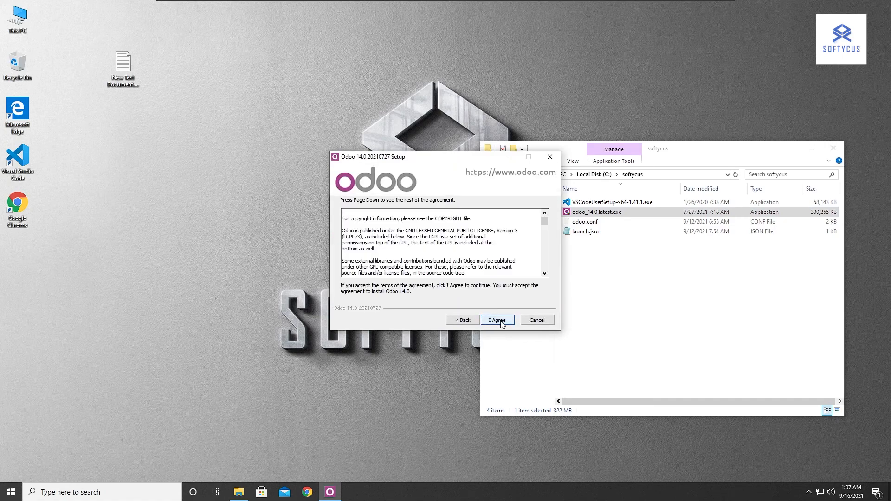
click(499, 320)
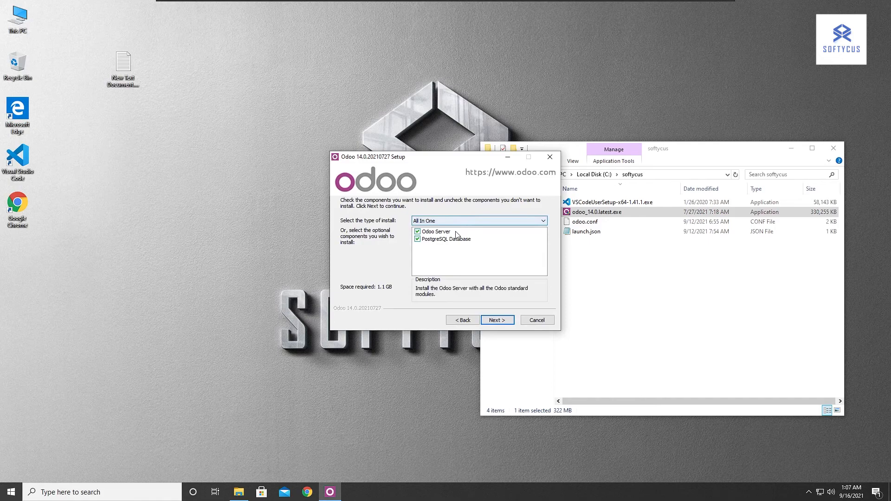
click(505, 320)
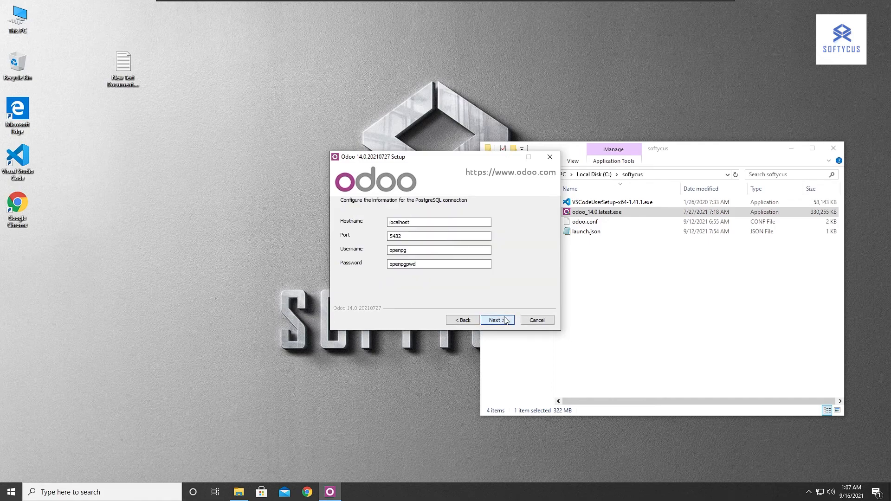
click(422, 250)
double_click(422, 249)
double_click(428, 263)
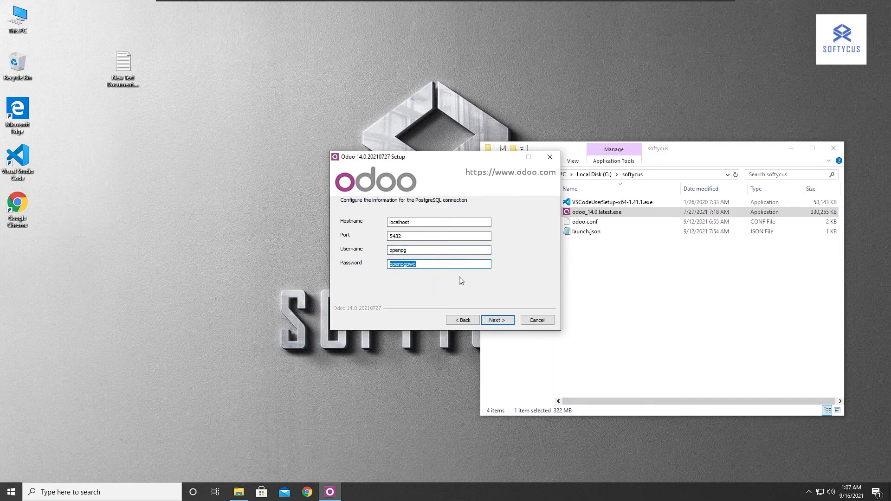
click(505, 319)
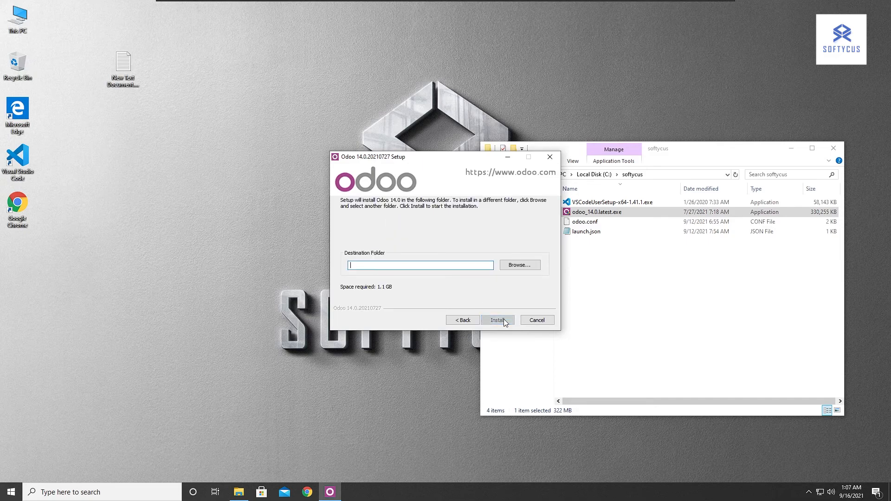
Create a new folder named odoo14 inside C:\Odoo and choose it as the Odoo destination folder.
click(519, 265)
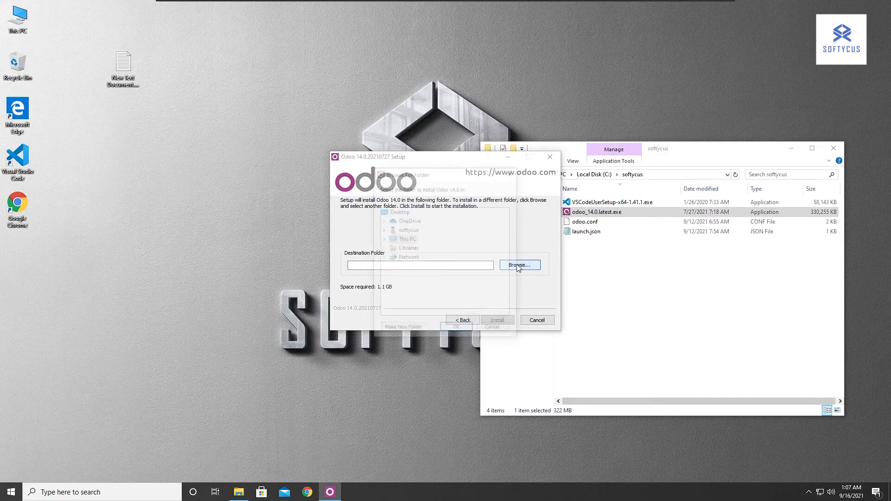
double_click(400, 239)
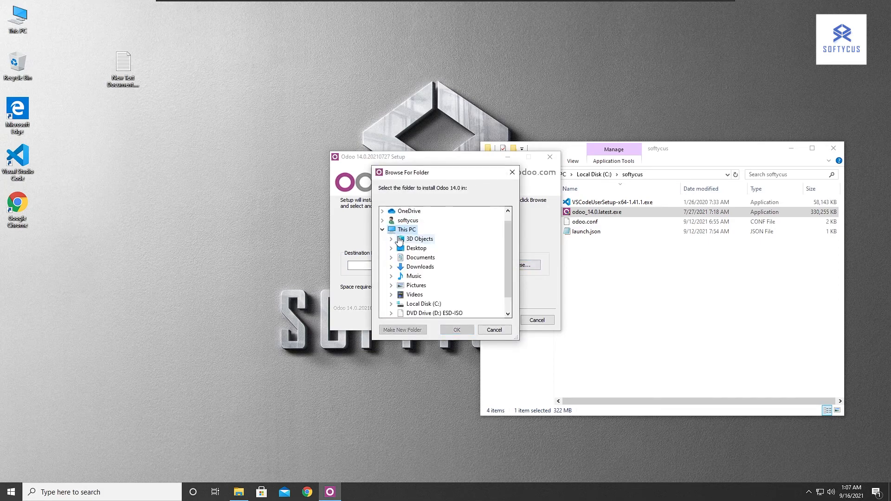
scroll(409, 246, down, 1)
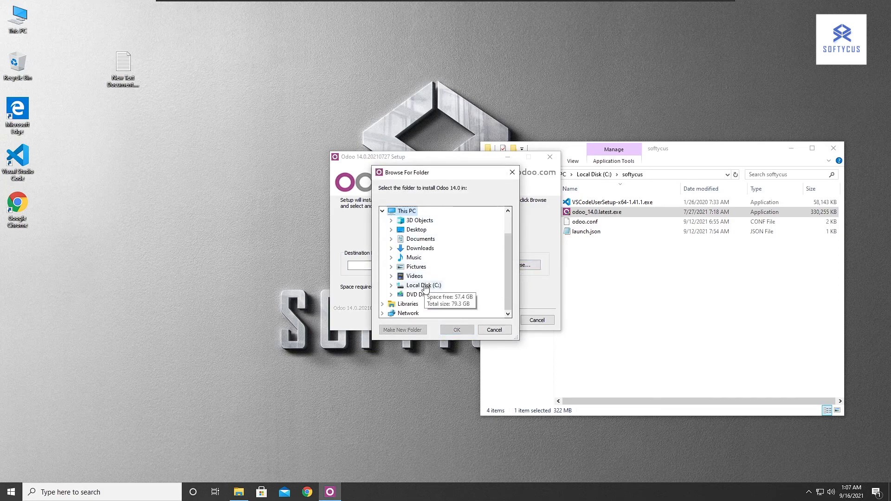
double_click(423, 286)
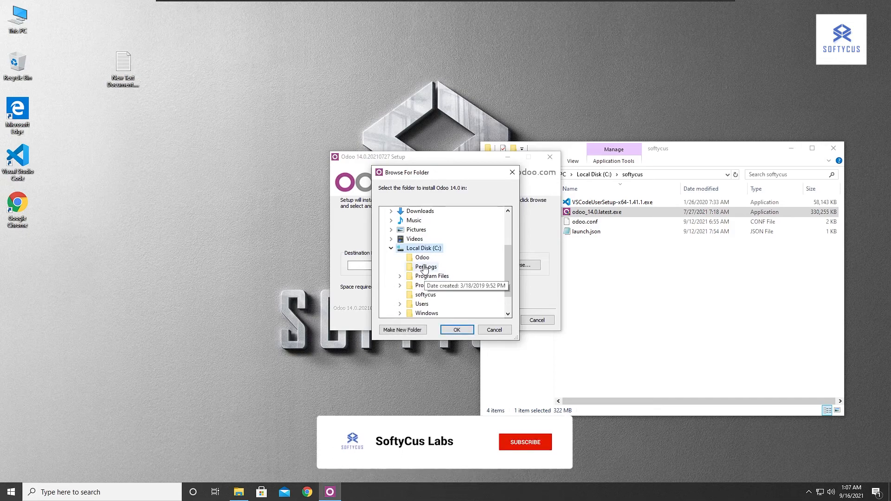
drag(455, 175, 499, 104)
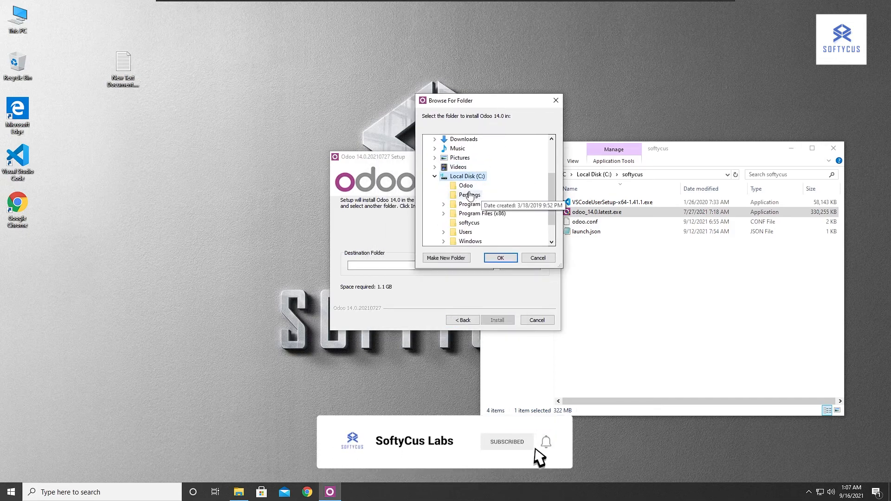
click(466, 186)
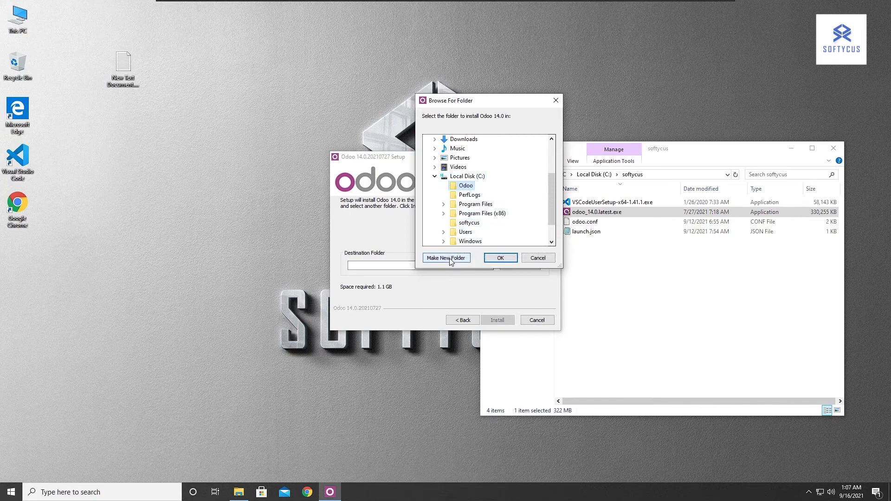
click(450, 258)
text(odoo14)
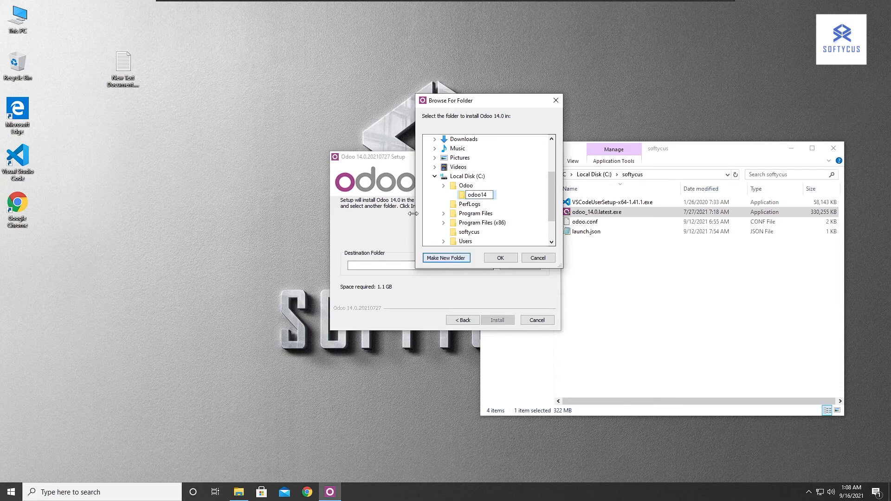
key(Return)
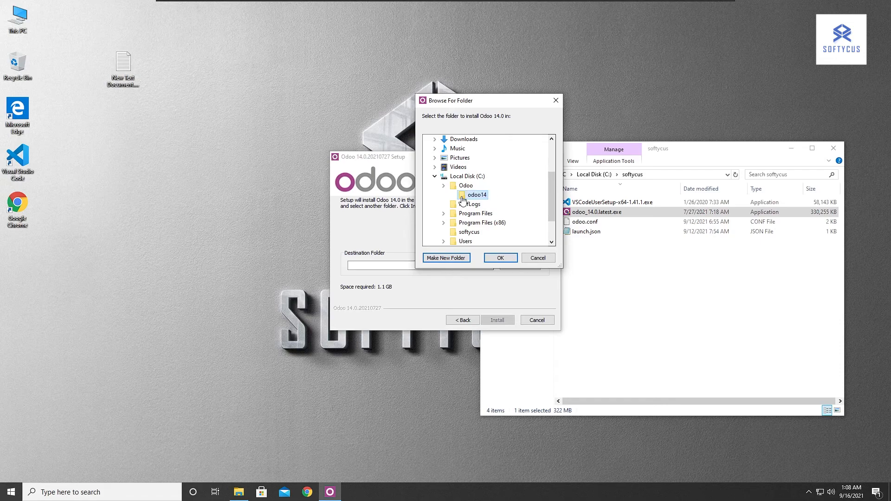
click(501, 258)
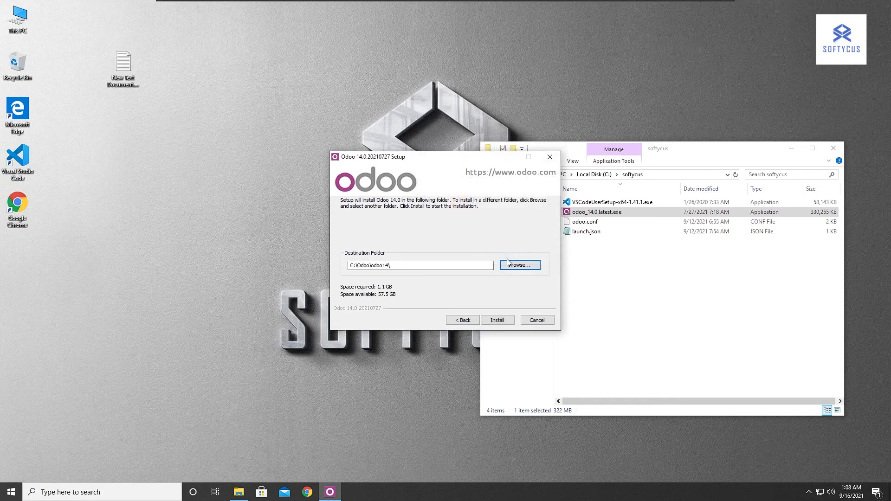
Install Odoo 14.0 and finish the setup with Start Odoo enabled.
click(502, 322)
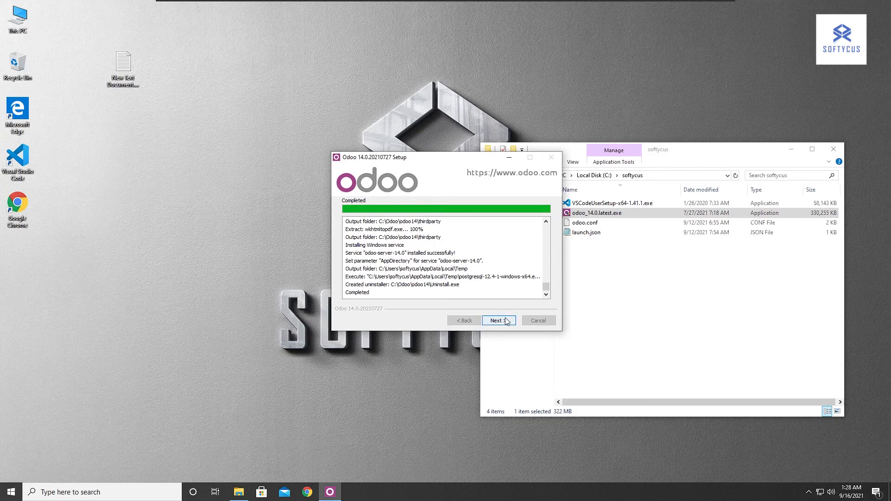
drag(441, 163, 343, 136)
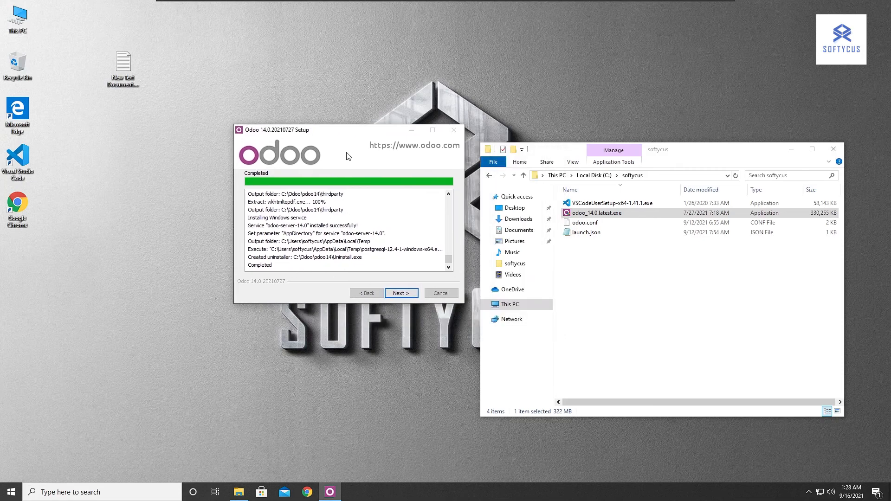
click(398, 292)
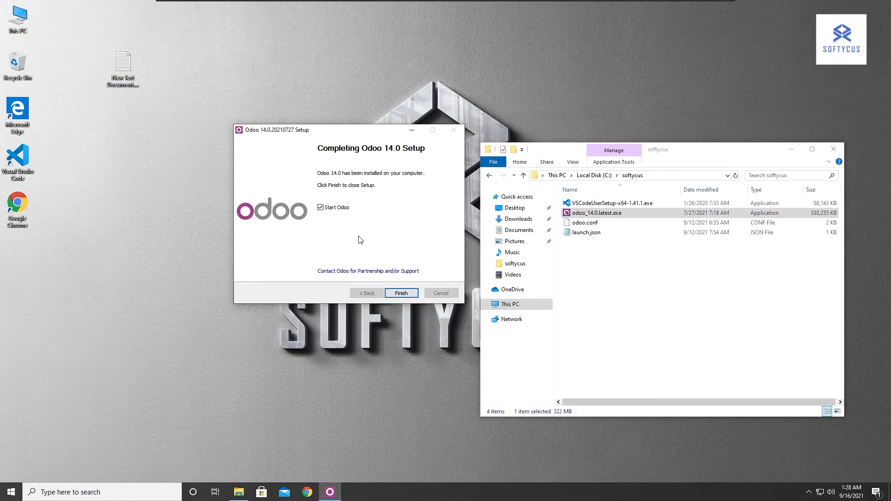
click(402, 294)
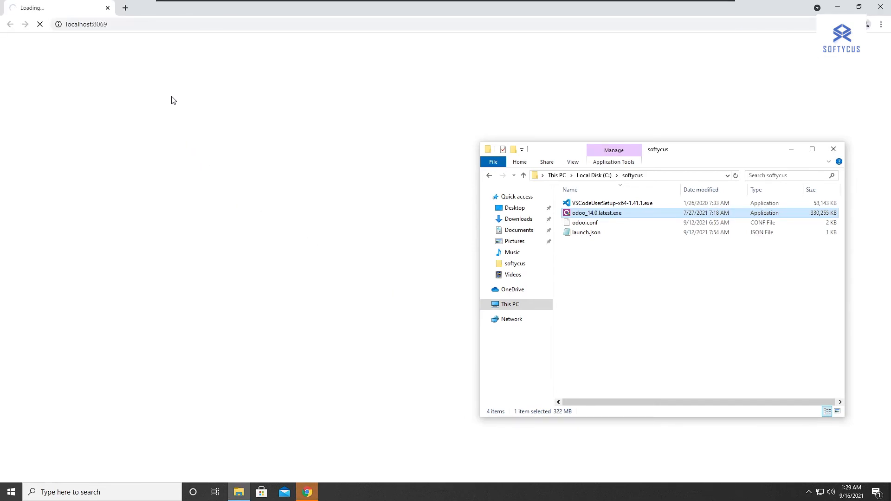
Minimize the File Explorer and browser windows, and launch Visual Studio Code from the desktop.
click(792, 149)
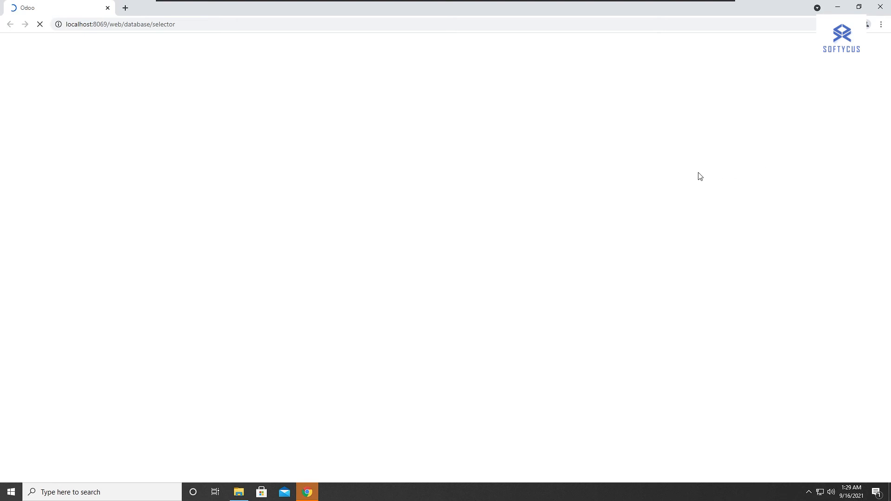
click(488, 224)
click(281, 234)
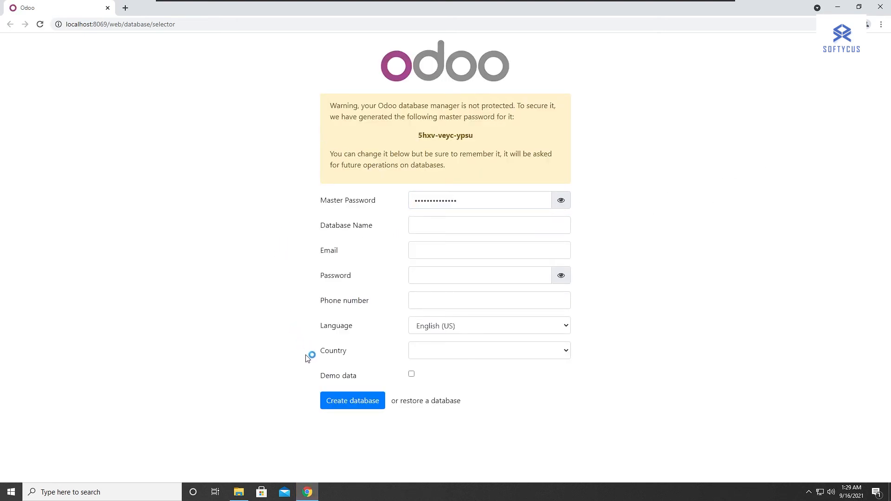
click(839, 9)
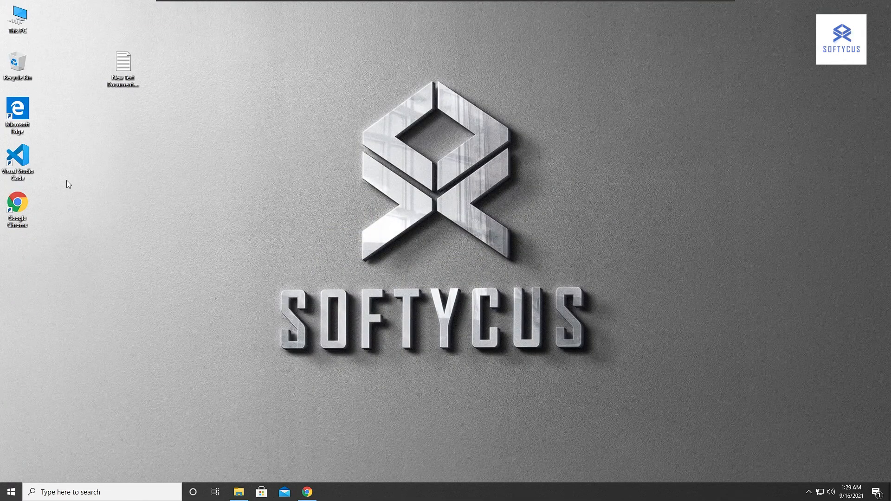
double_click(18, 158)
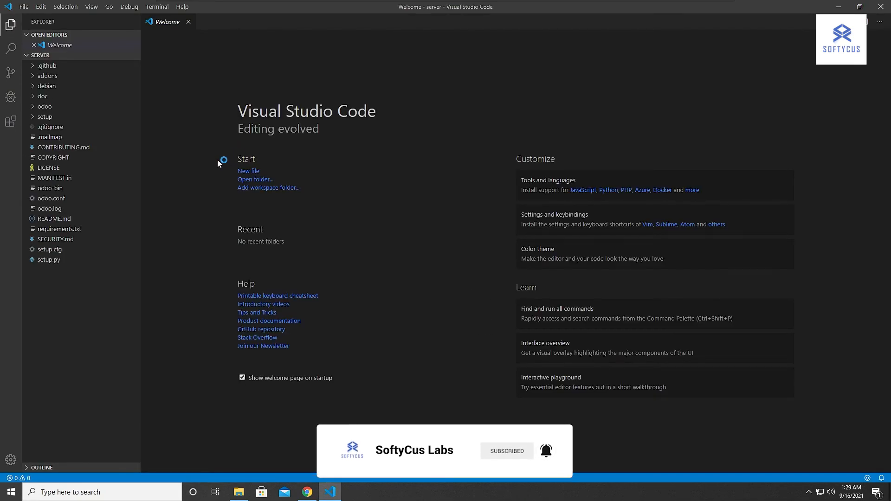
Open the Windows Services console by way of Task Manager.
right_click(431, 496)
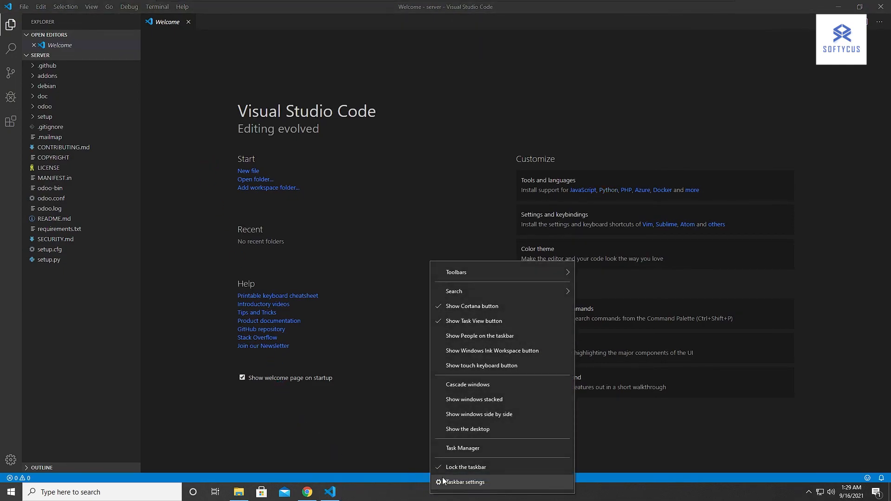
click(460, 449)
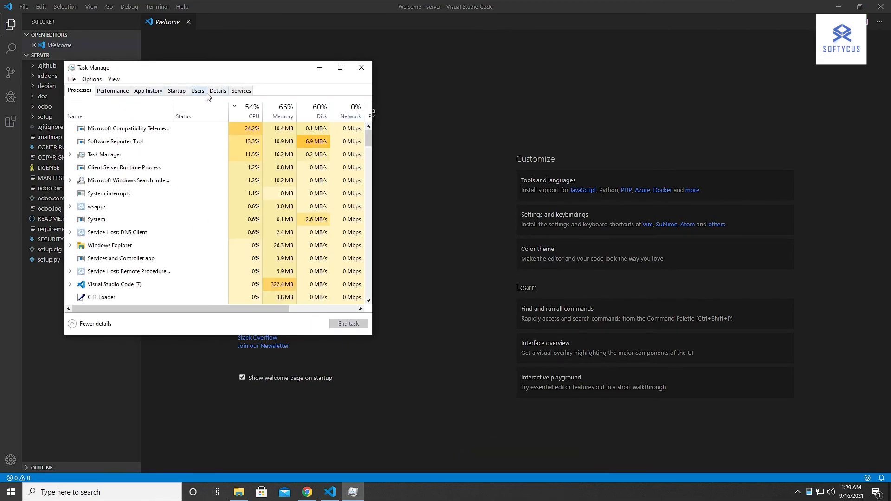
click(237, 91)
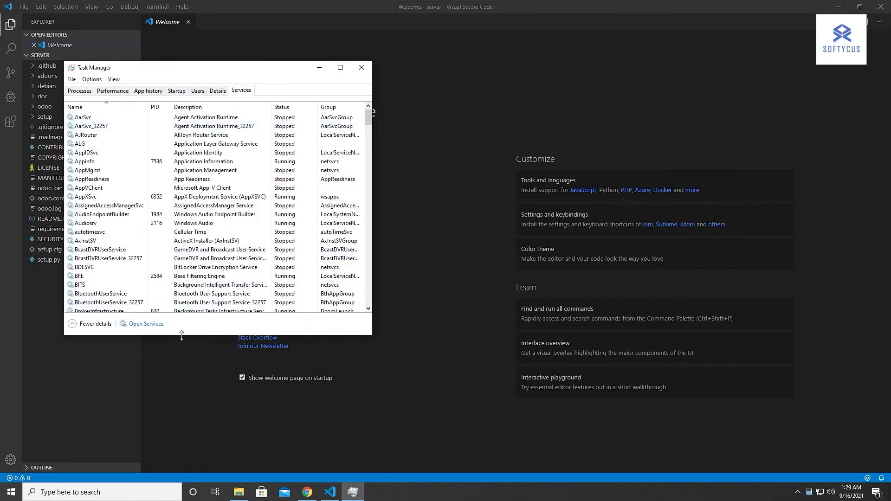
click(148, 325)
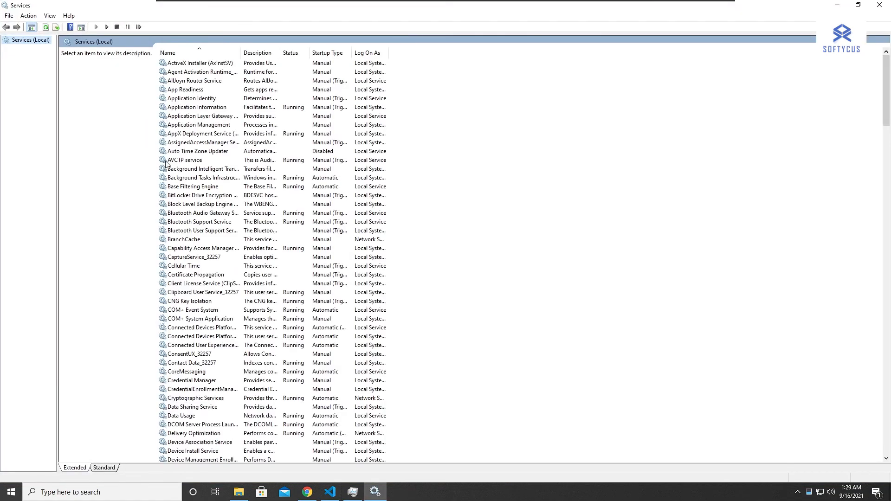
Find the odoo-server-14.0 service in the services list and open its properties.
scroll(190, 85, down, 20)
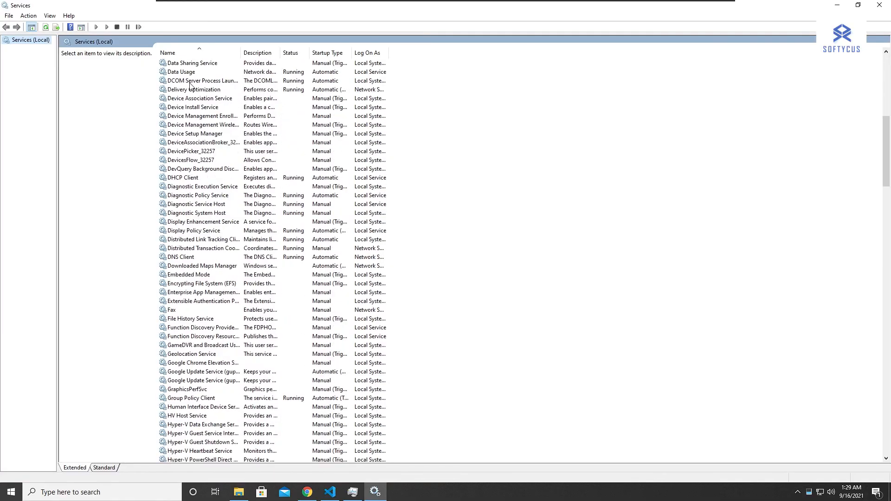
scroll(188, 91, down, 6)
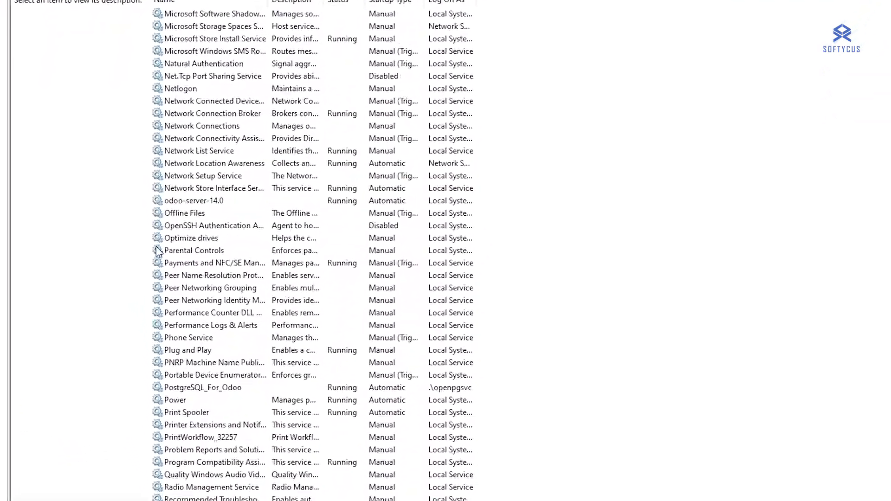
click(179, 197)
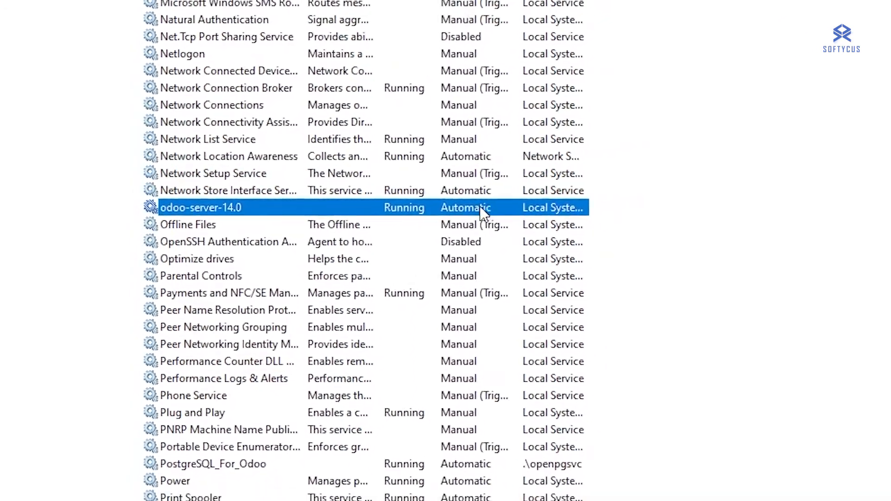
right_click(381, 203)
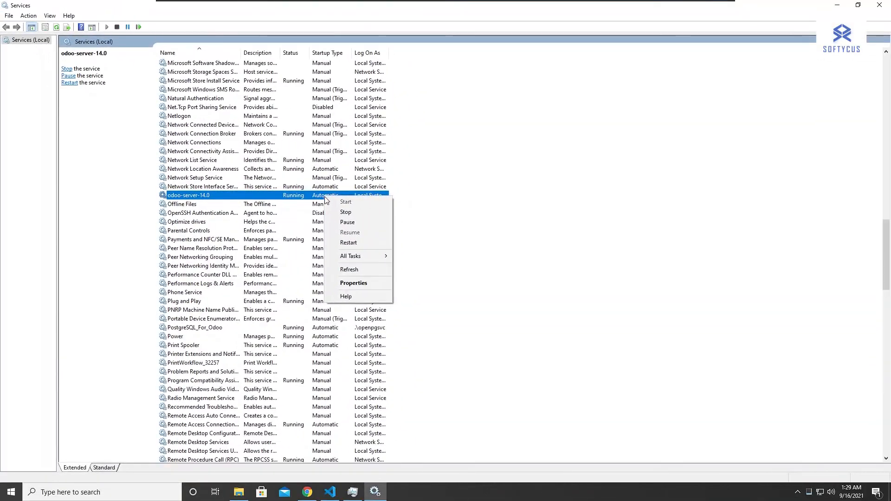
click(351, 283)
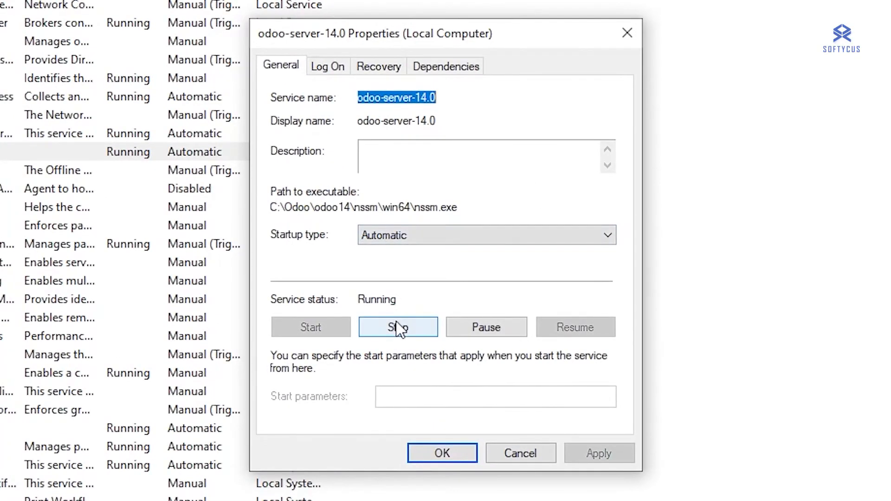
Stop the odoo-server-14.0 service and set its startup type to Manual.
click(398, 328)
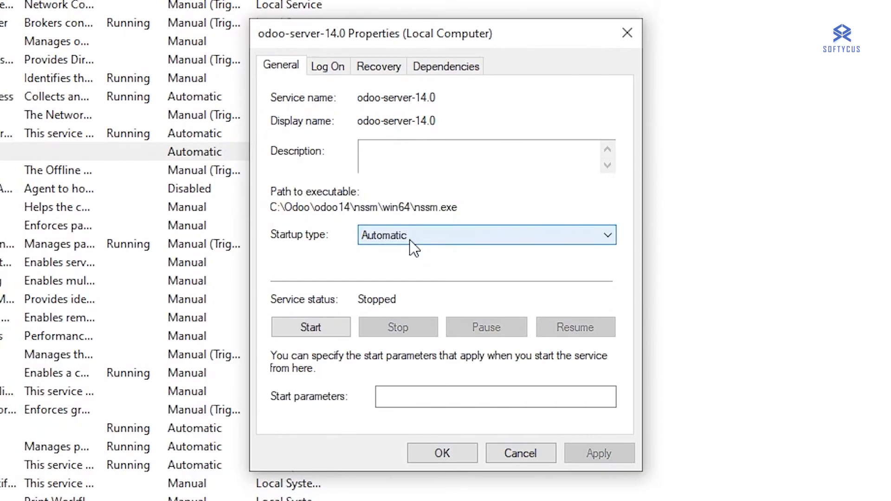
click(412, 237)
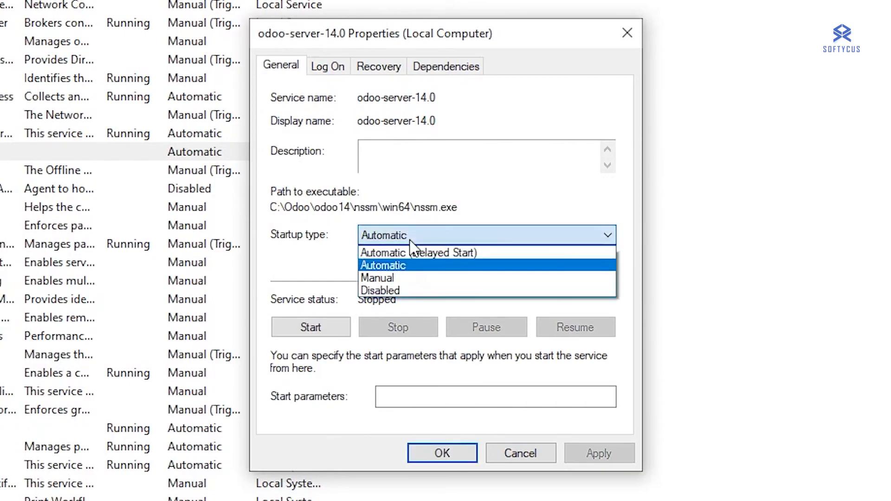
click(396, 291)
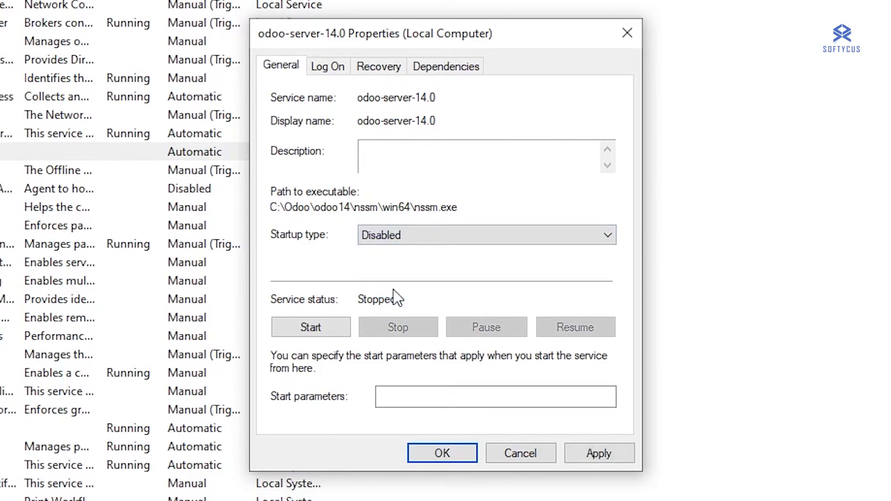
click(386, 238)
click(388, 278)
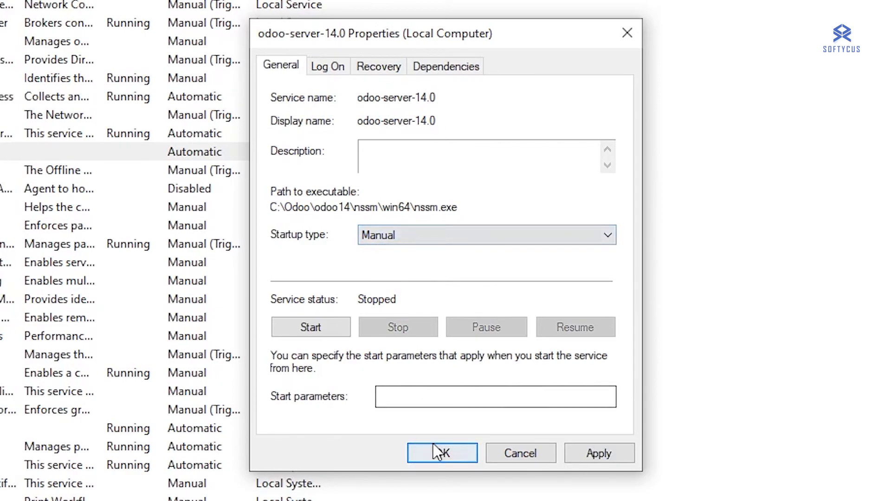
click(606, 453)
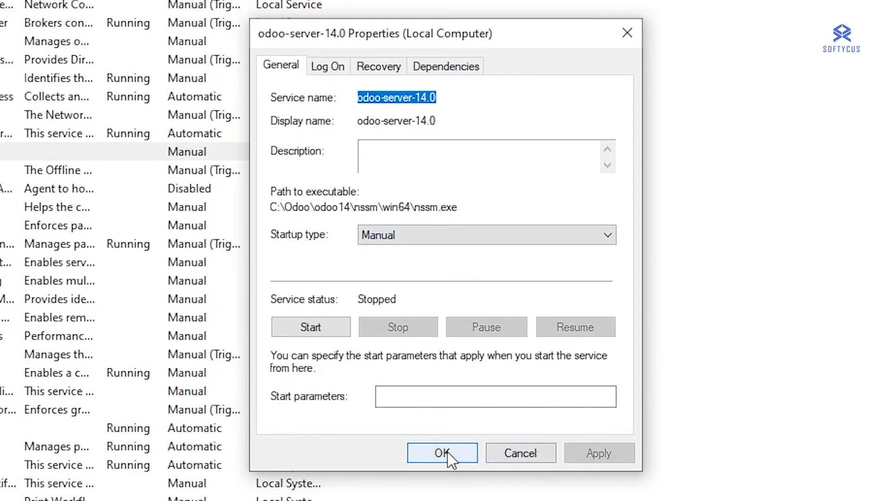
click(446, 428)
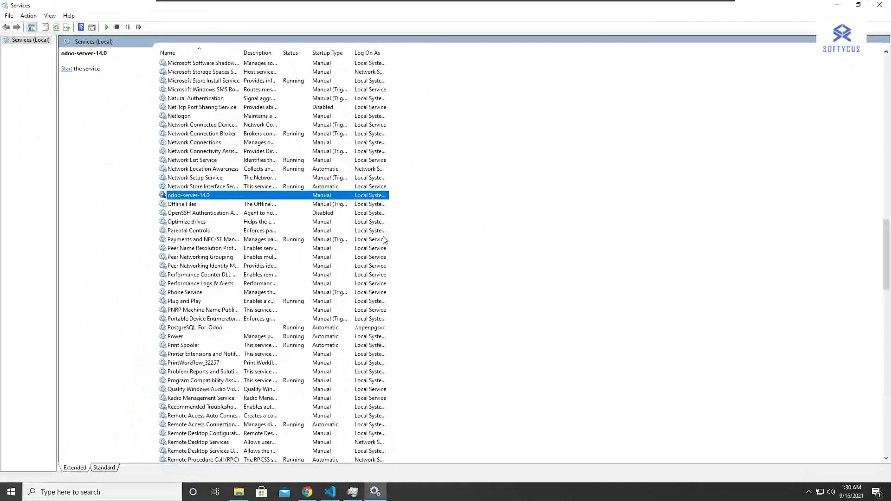
Switch to Chrome and reload the localhost:8069 database selector page, and minimize the browser and Services windows.
click(307, 492)
click(40, 26)
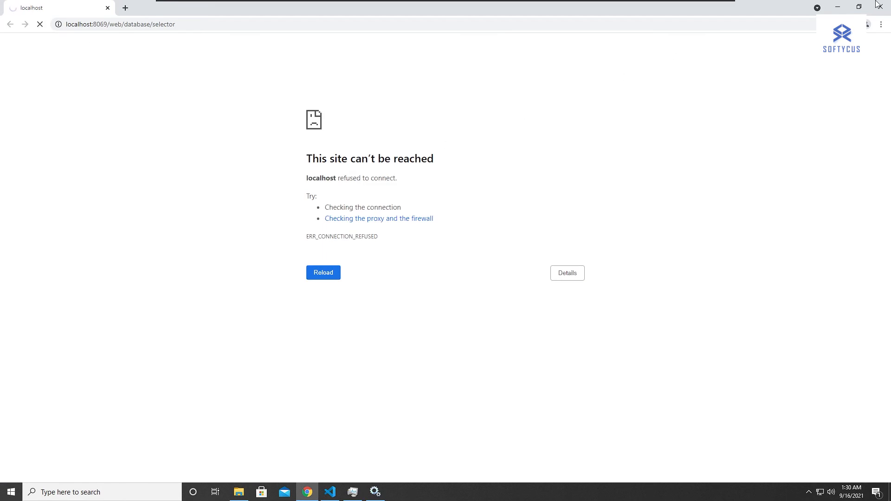
click(837, 7)
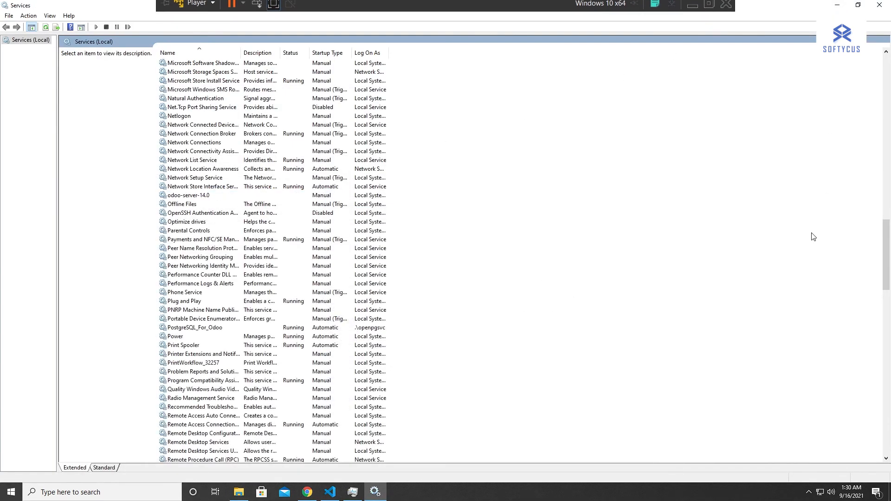
click(837, 5)
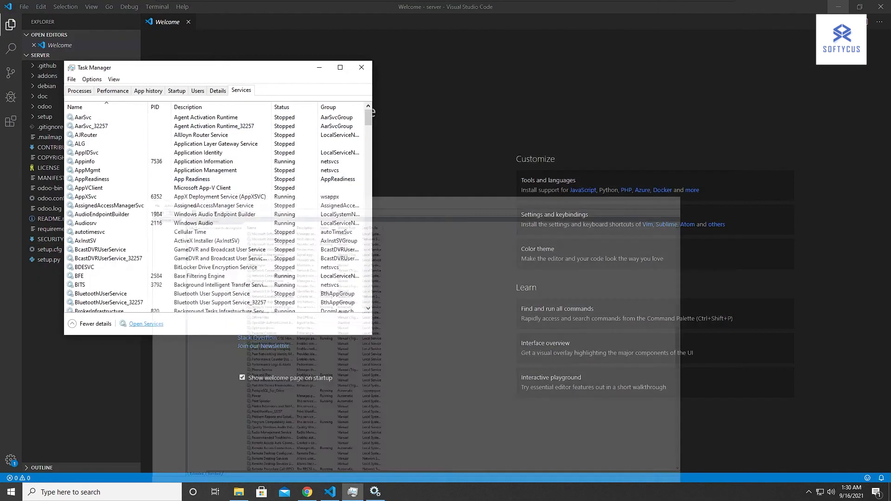
Replace the Visual Studio Code window holding the server folder with a new maximized window.
drag(264, 70, 713, 92)
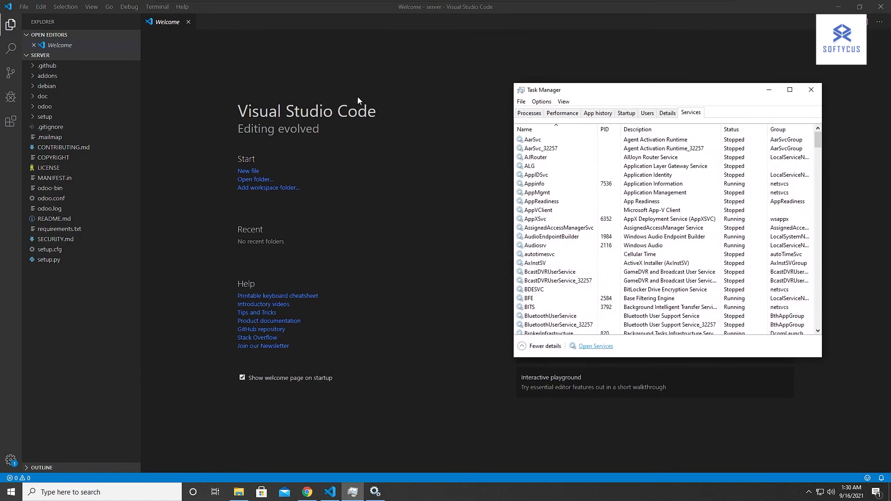
click(23, 11)
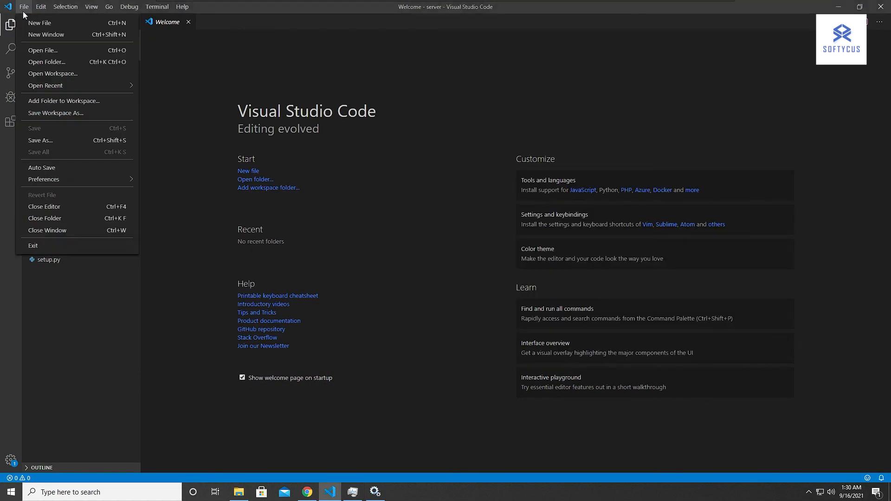
click(39, 37)
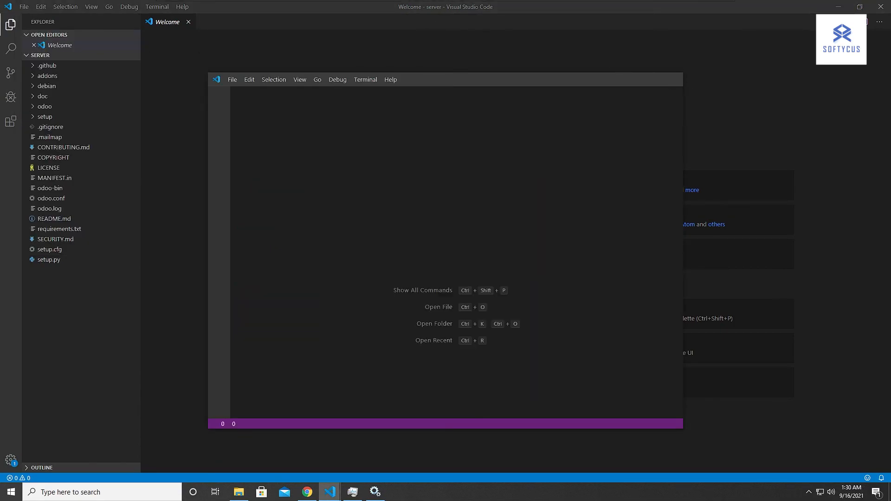
click(880, 6)
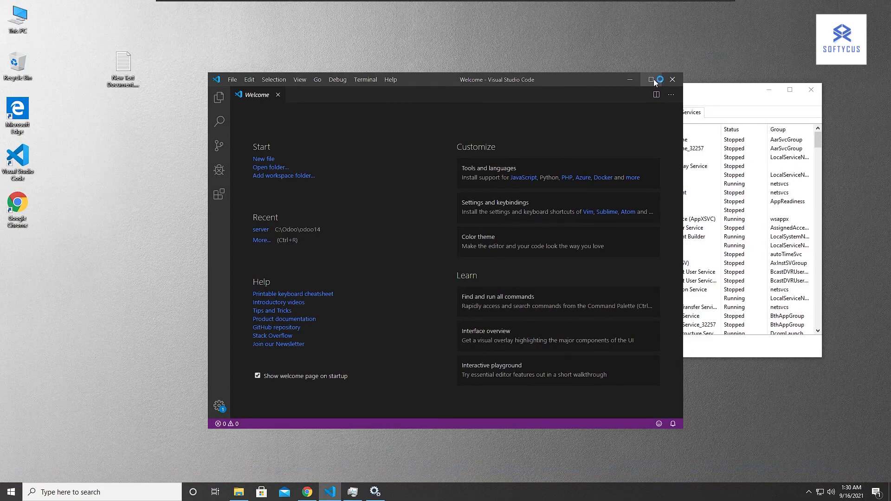
click(652, 80)
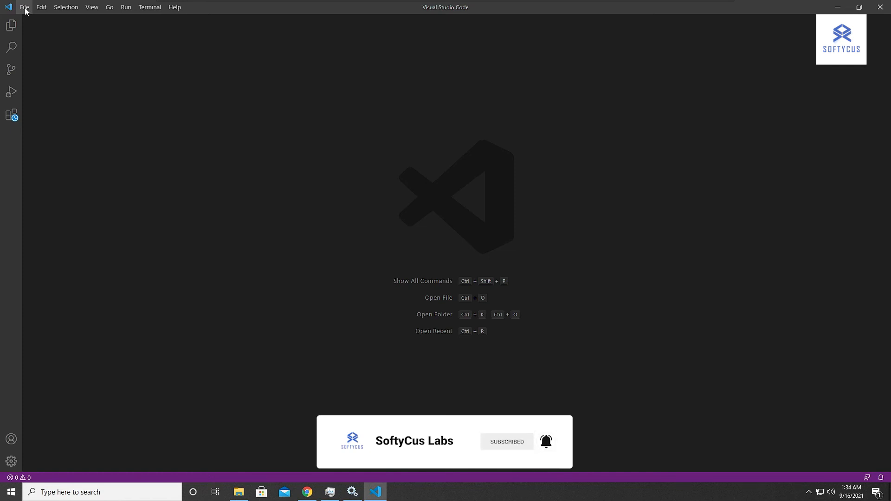
Open the folder C:\Odoo\odoo14\server as the project and close the Welcome page.
click(25, 7)
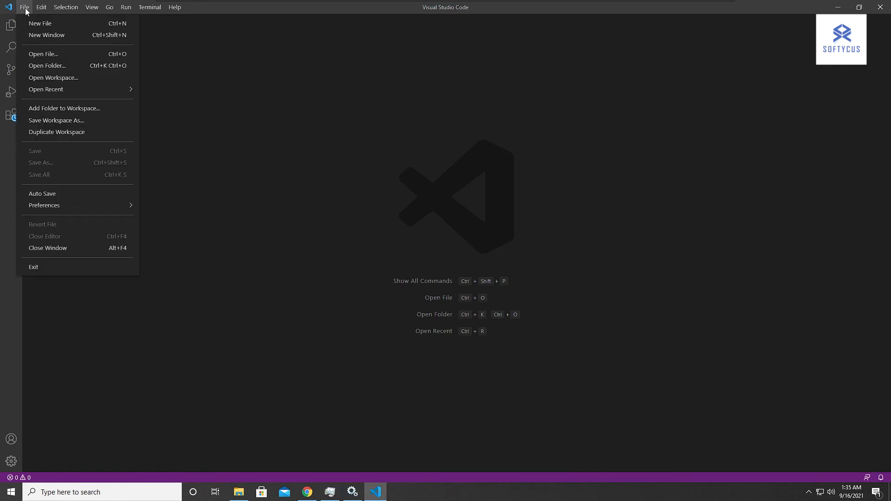
click(46, 70)
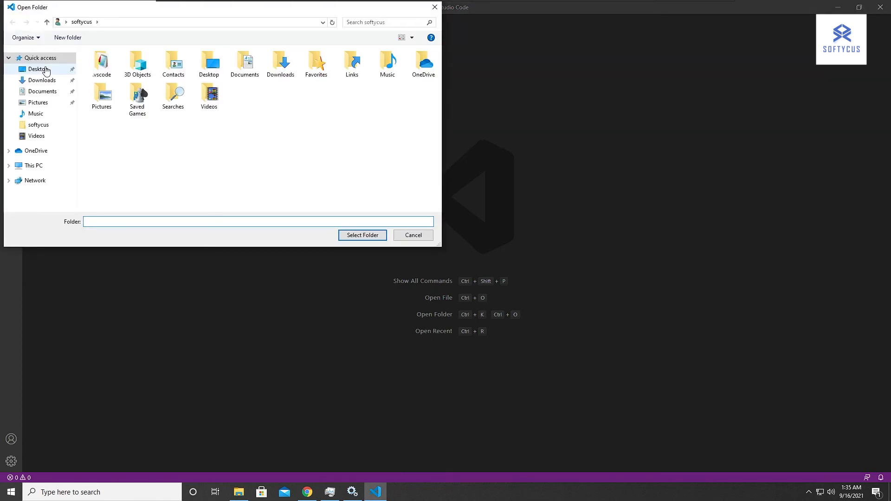
click(32, 167)
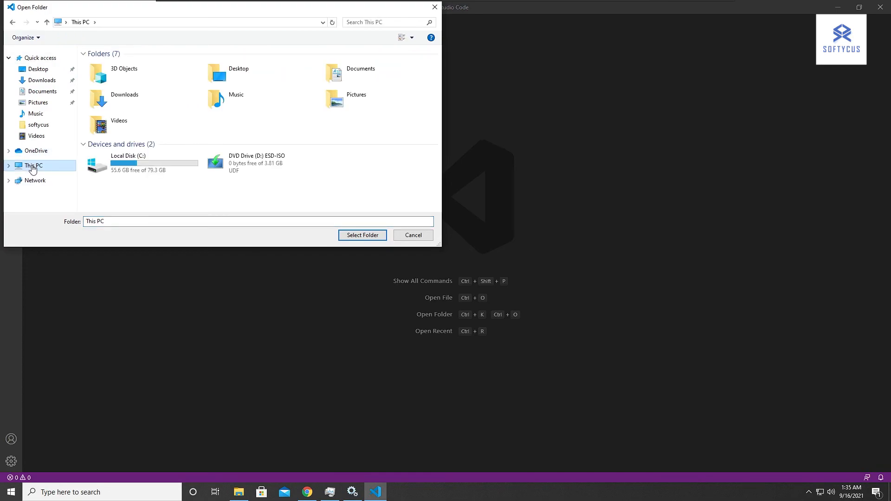
double_click(146, 174)
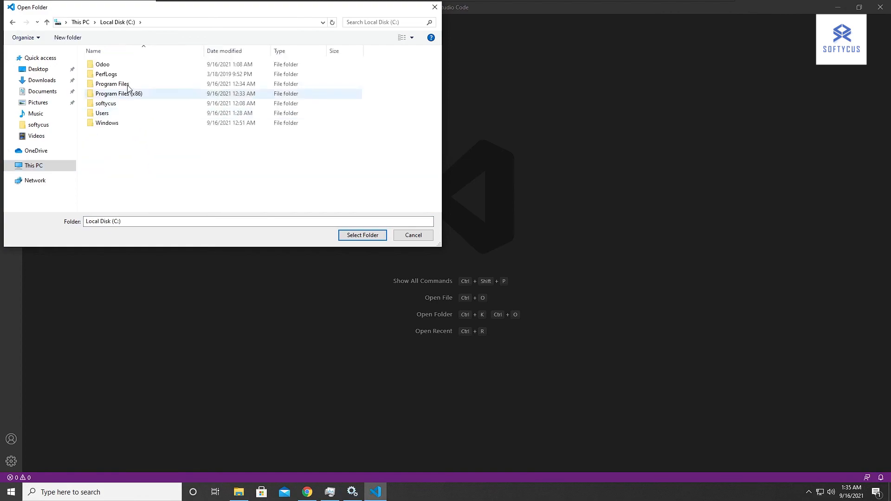
double_click(125, 66)
double_click(129, 69)
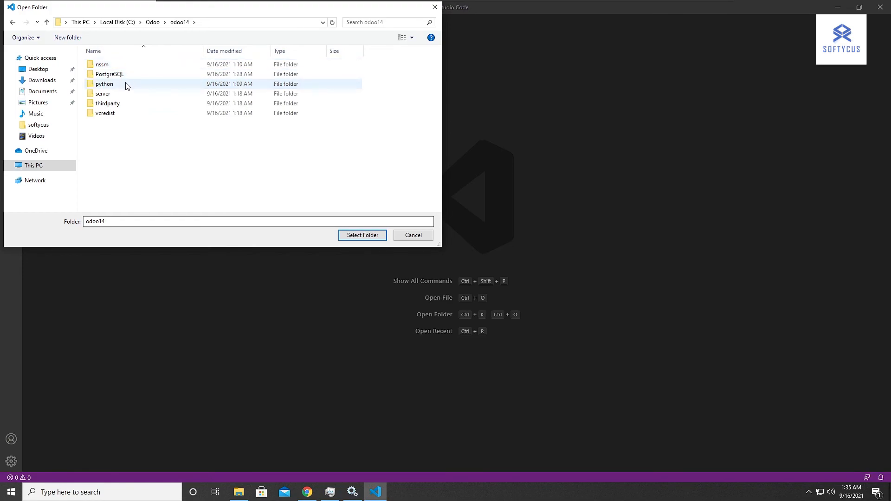
click(121, 96)
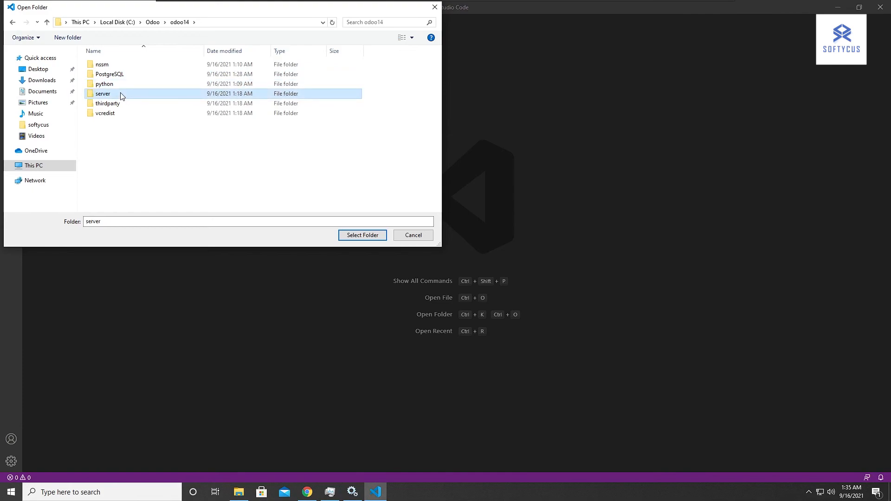
click(349, 239)
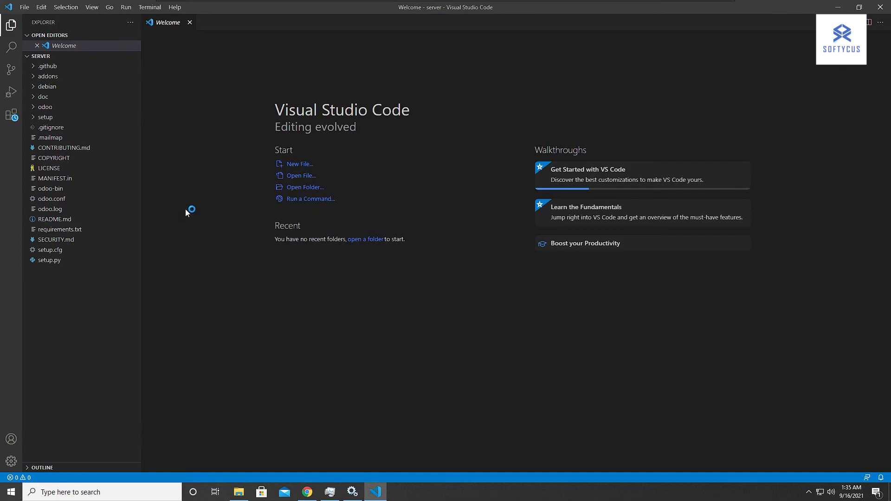
click(190, 22)
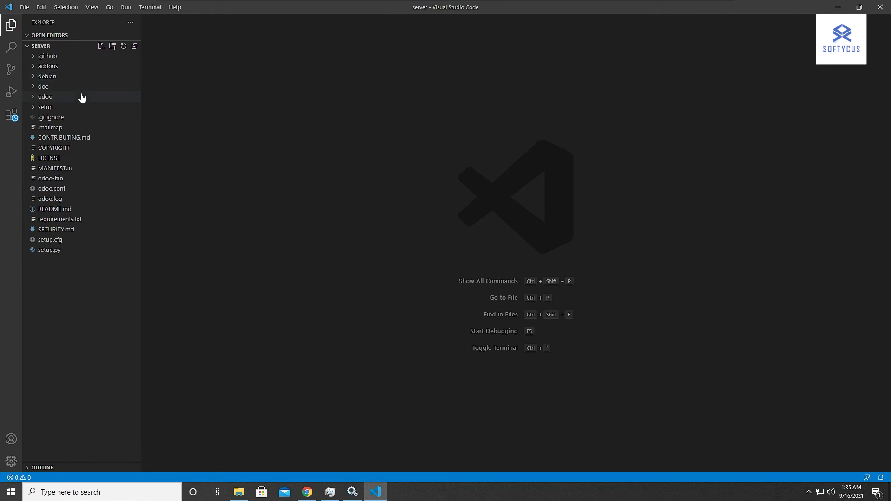
Open setup.py, and open account_account_tag.py from the models folder of the account module in odoo/addons.
click(51, 251)
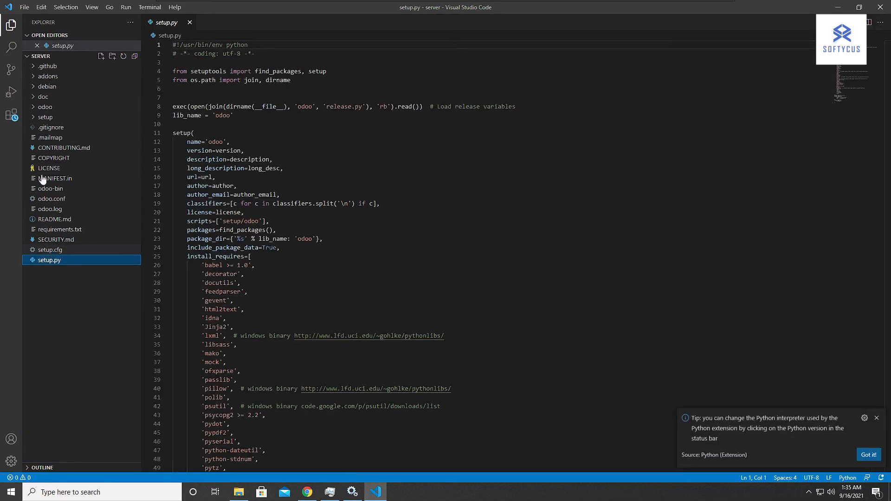
click(50, 110)
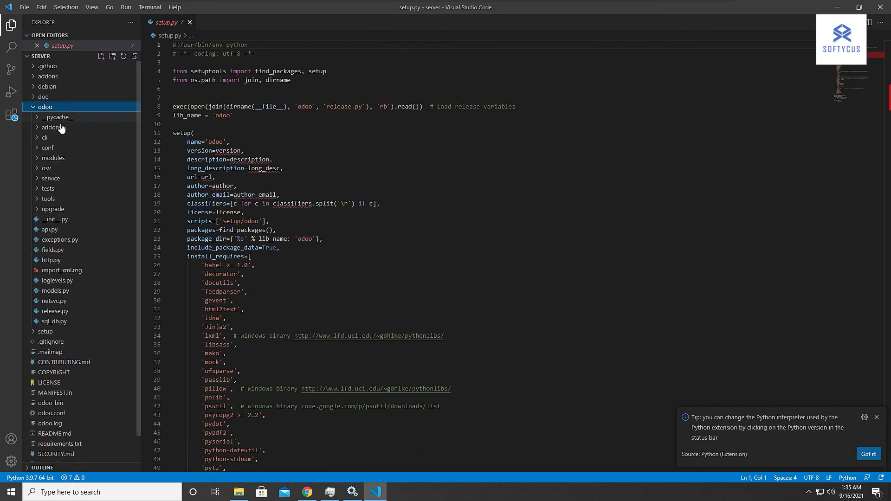
click(60, 127)
click(60, 148)
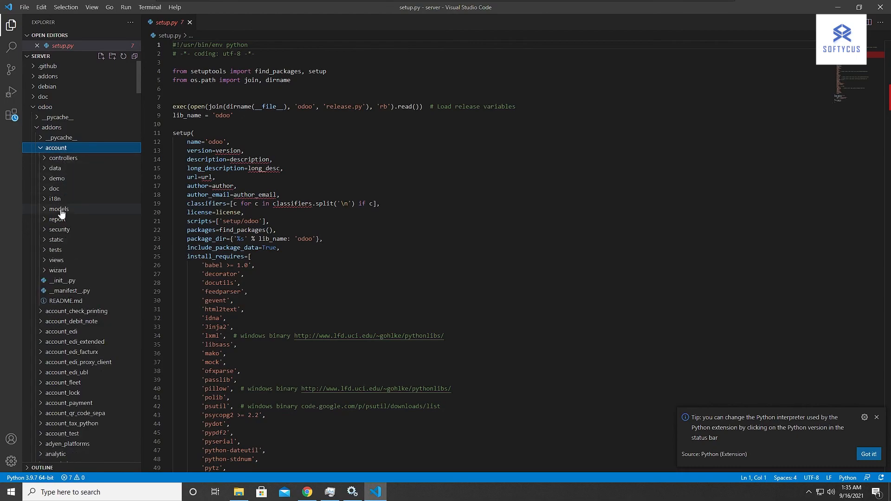
click(59, 209)
click(79, 233)
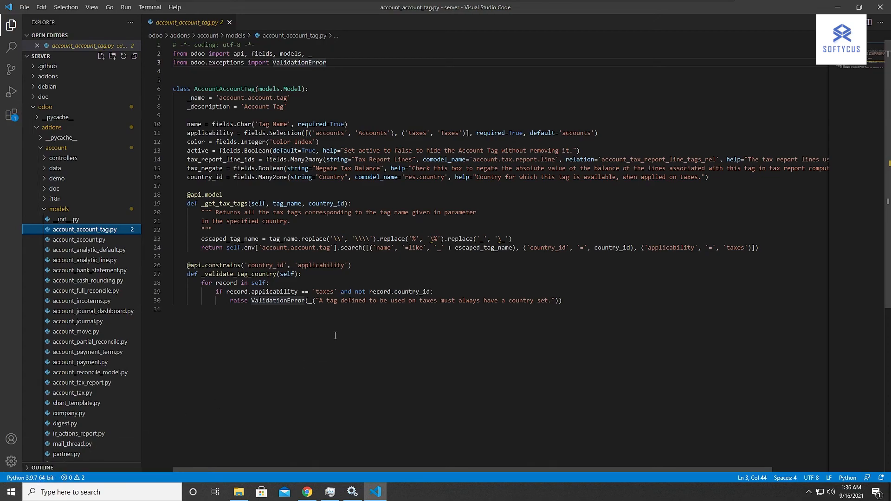
Add a debug configuration of type Python File to the project, creating launch.json.
click(125, 7)
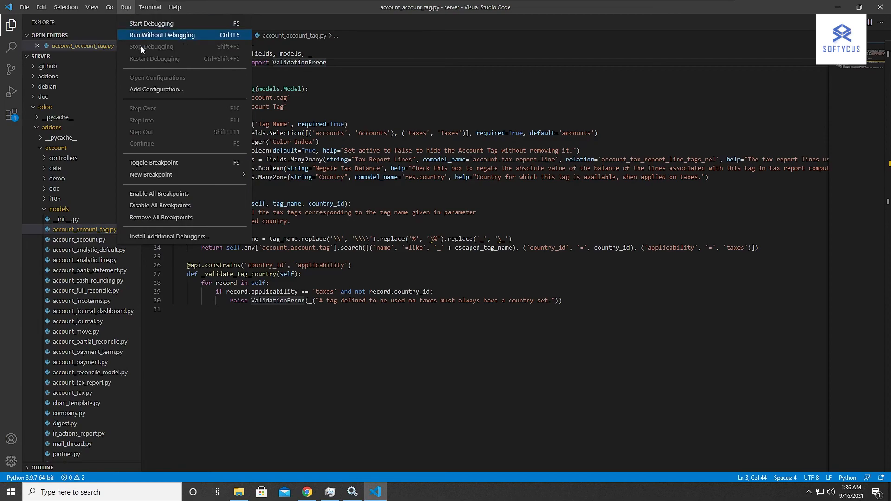
click(148, 93)
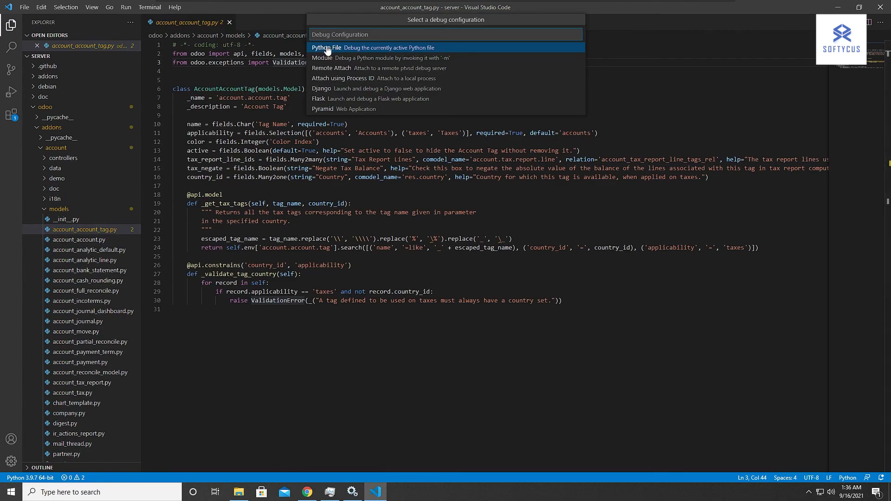
click(326, 48)
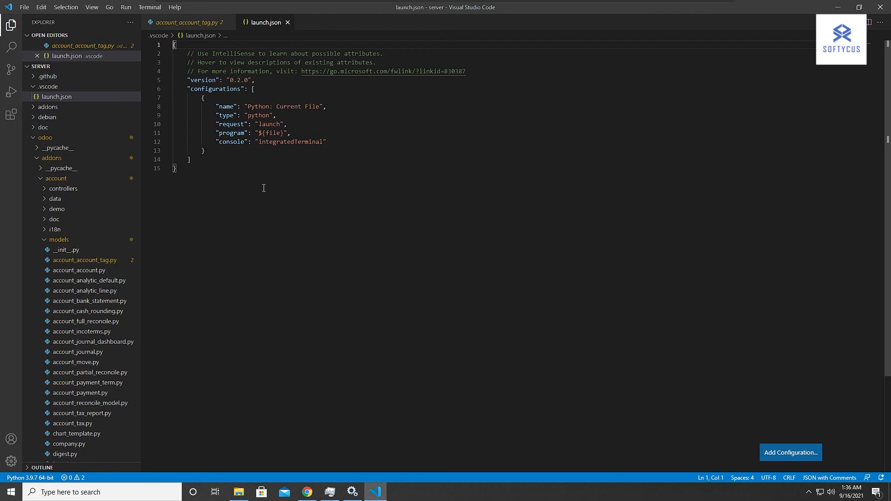
click(387, 98)
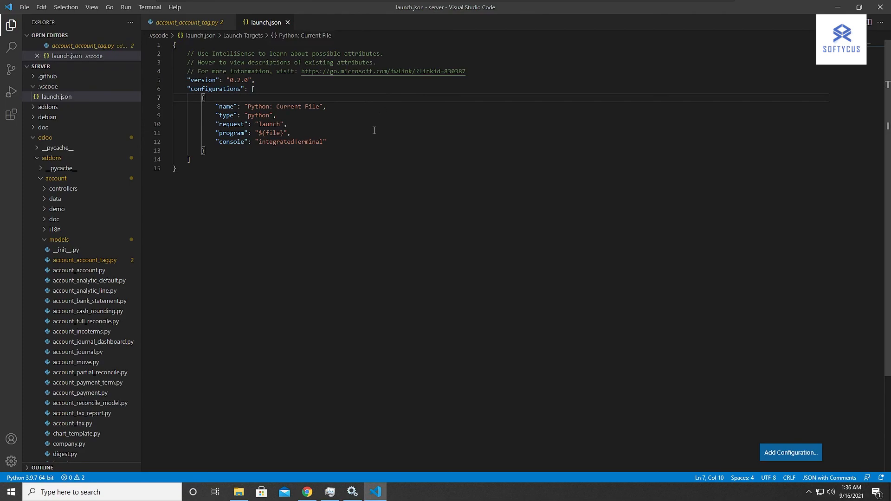
Open launch.json from the C:\softycus folder in Notepad, always using Notepad for .json files.
click(239, 492)
click(676, 244)
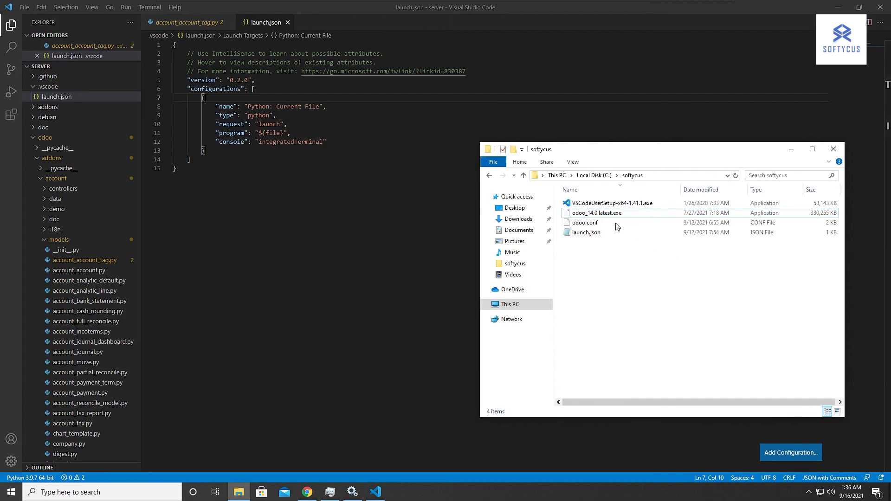
drag(642, 147, 613, 104)
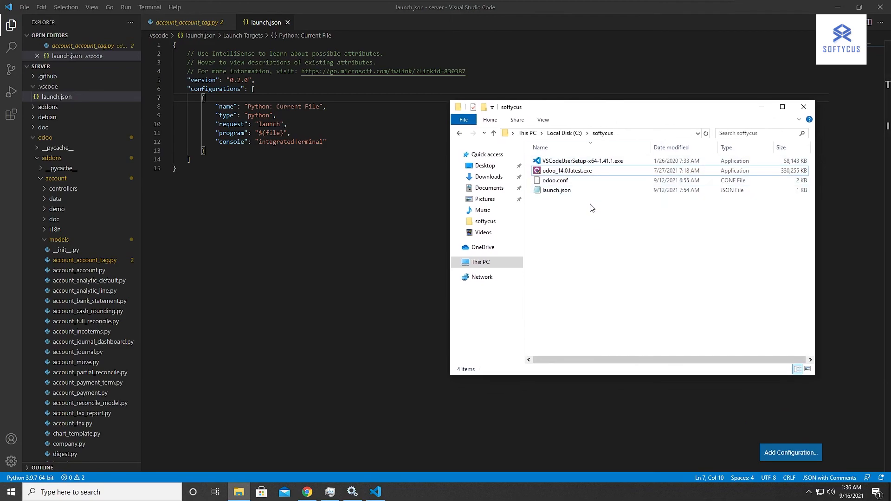
click(563, 194)
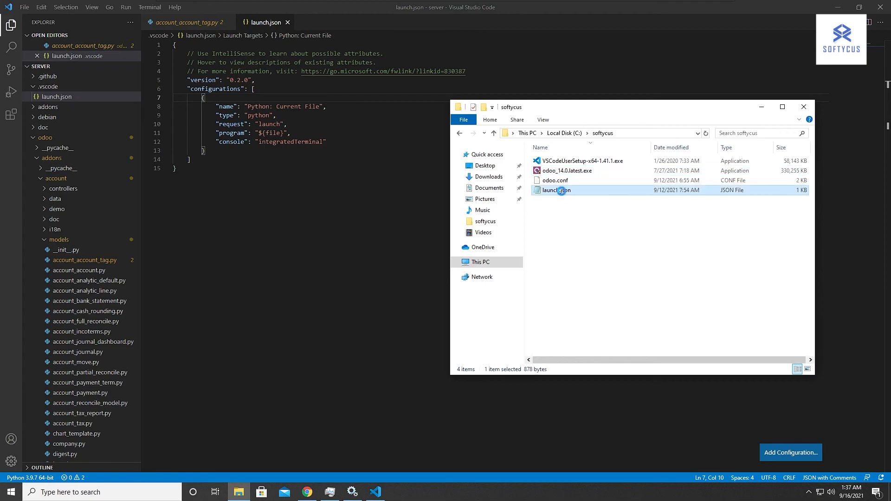
right_click(563, 193)
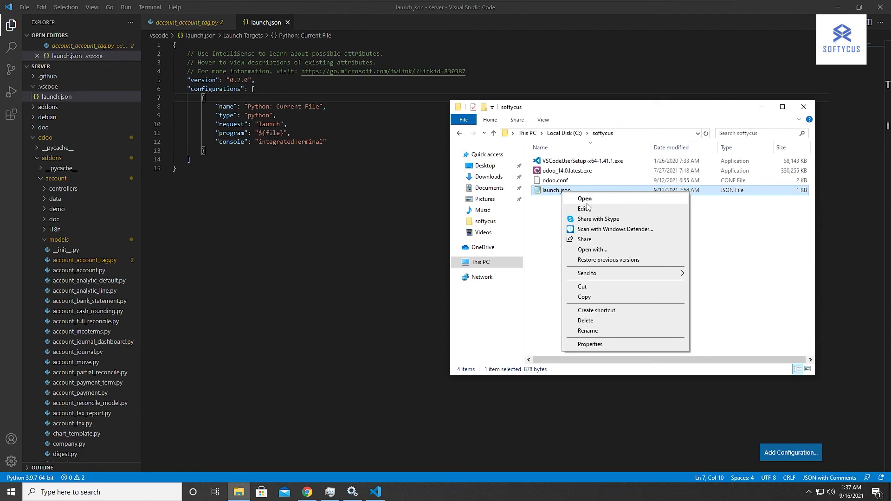
click(628, 251)
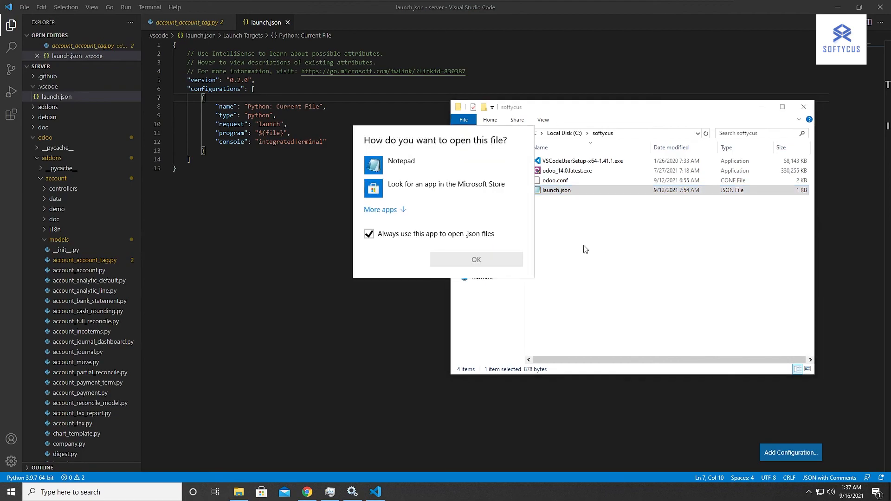
click(404, 170)
click(478, 259)
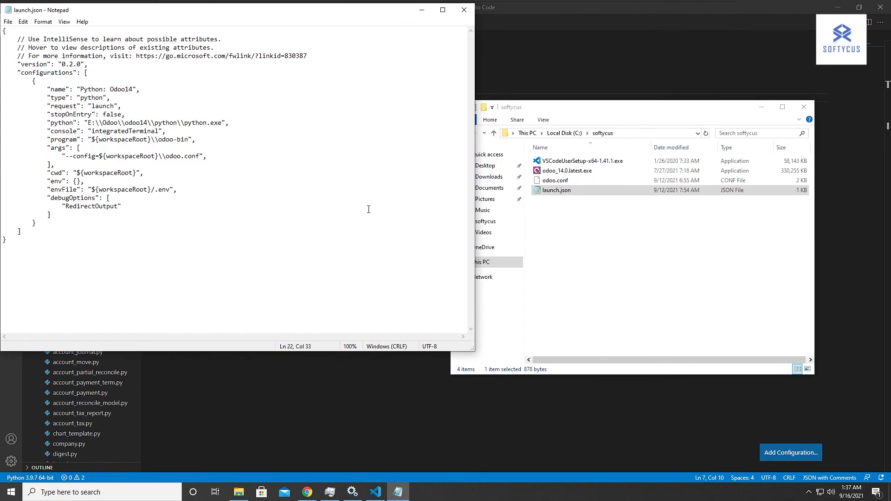
Replace the entire content of the project's launch.json in Visual Studio Code with all the text of the launch.json open in Notepad.
key(ctrl+a)
key(ctrl+c)
drag(566, 41, 559, 57)
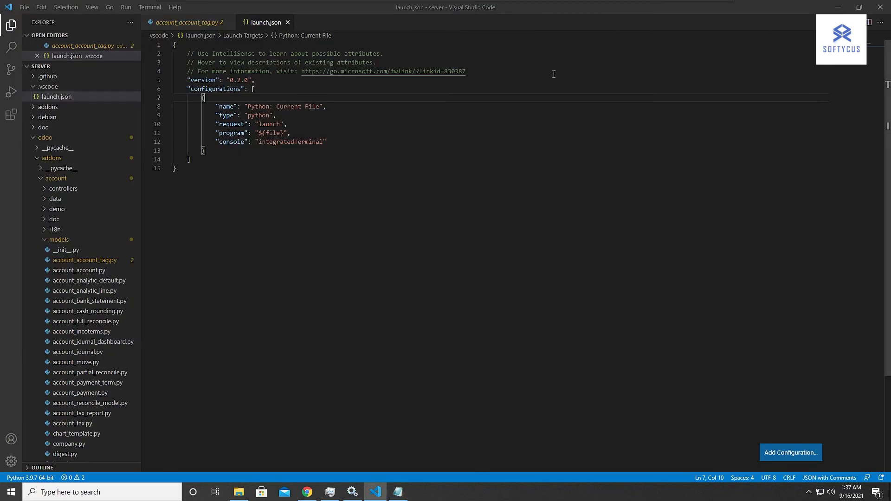
click(512, 223)
key(ctrl+a)
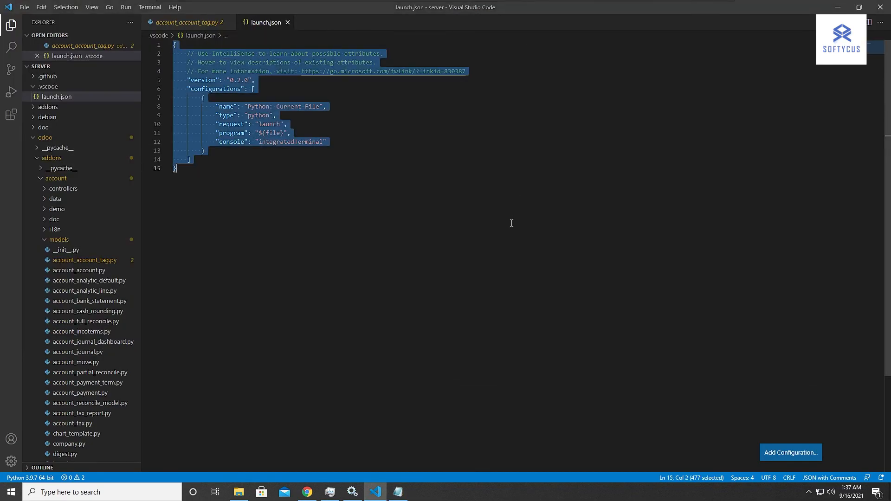
key(ctrl+v)
click(505, 212)
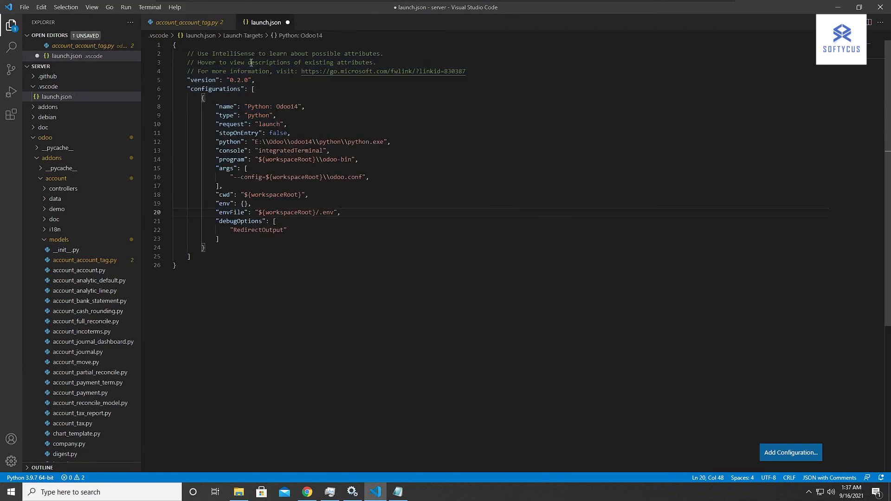
click(208, 80)
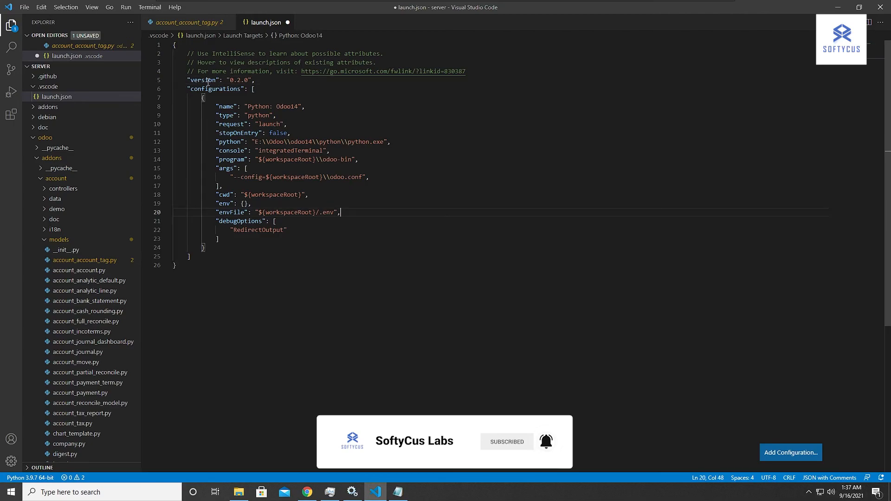
double_click(207, 80)
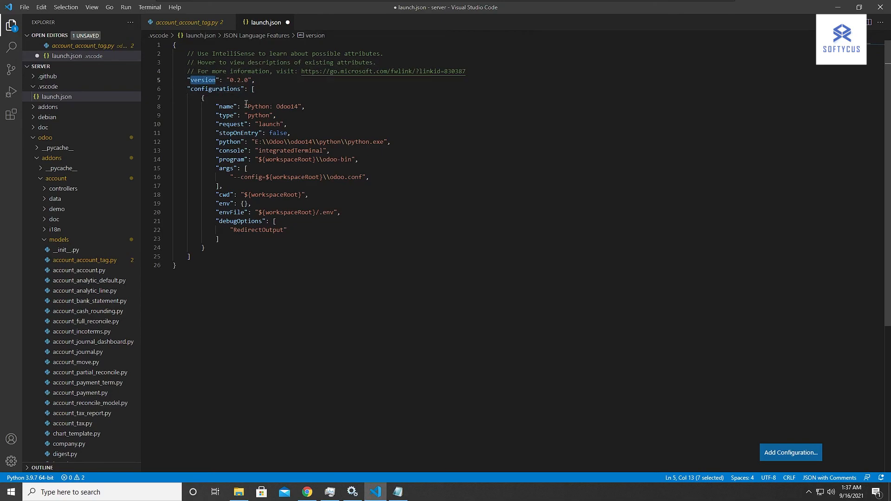
click(226, 106)
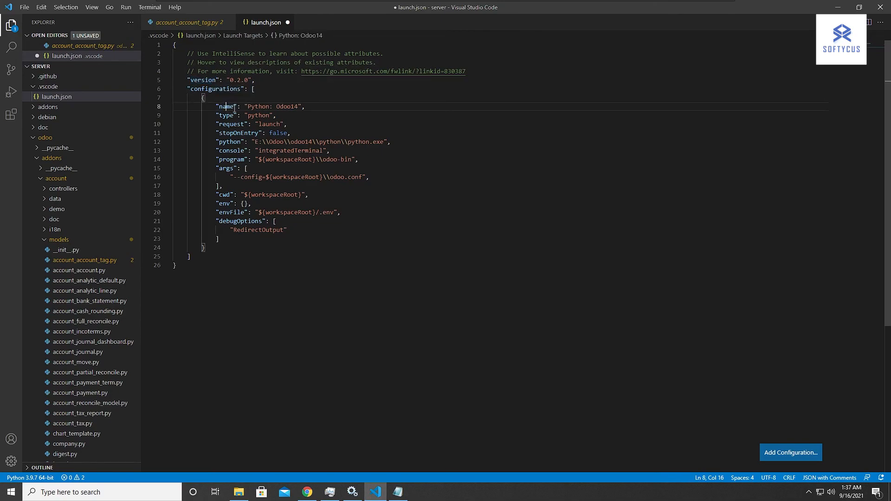
drag(298, 107, 230, 116)
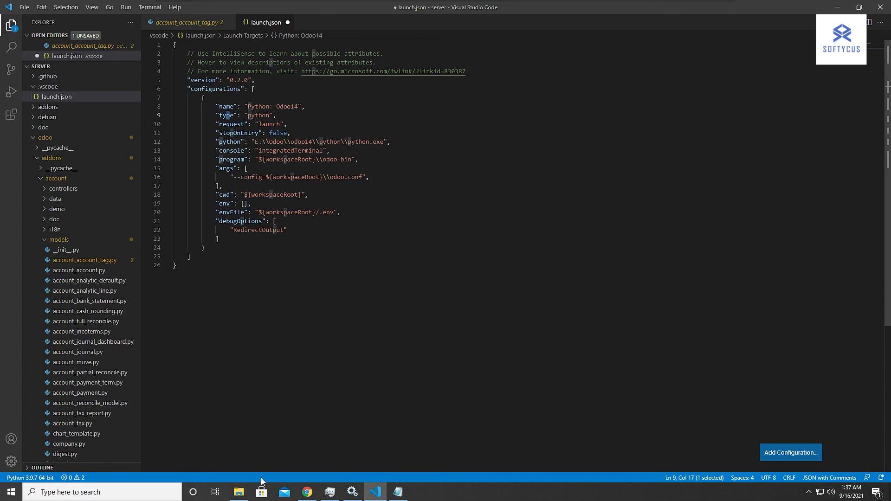
Browse in File Explorer to the python folder at C:\Odoo\odoo14\python and copy its path.
click(238, 448)
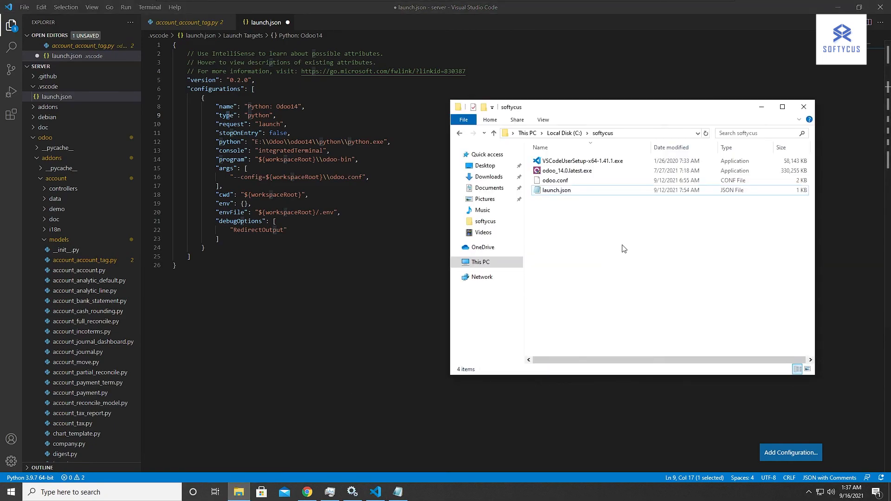
click(761, 106)
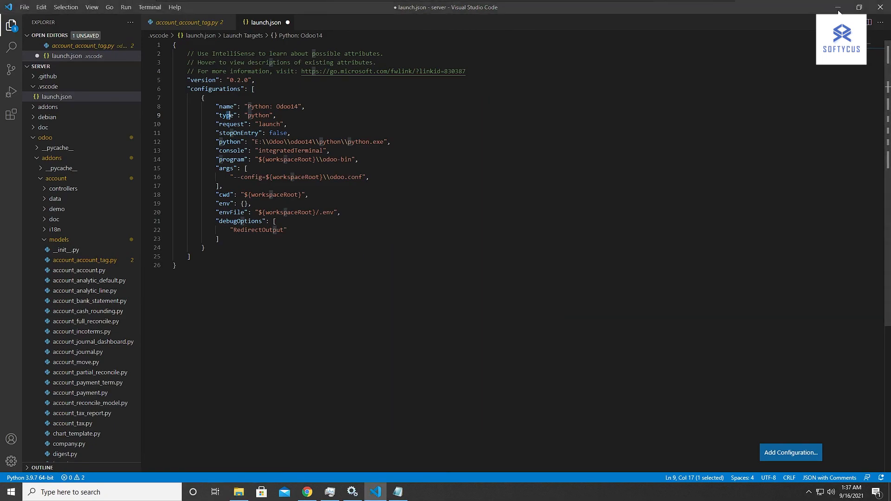
click(838, 7)
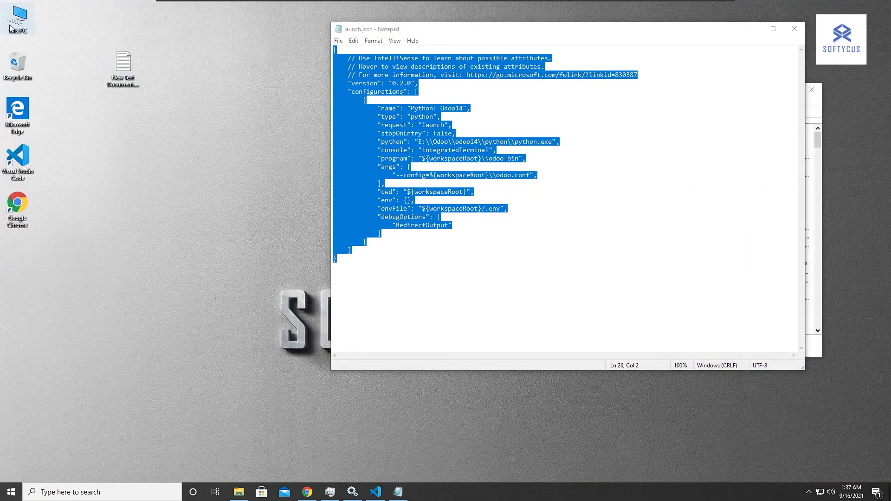
double_click(10, 27)
click(599, 306)
double_click(599, 305)
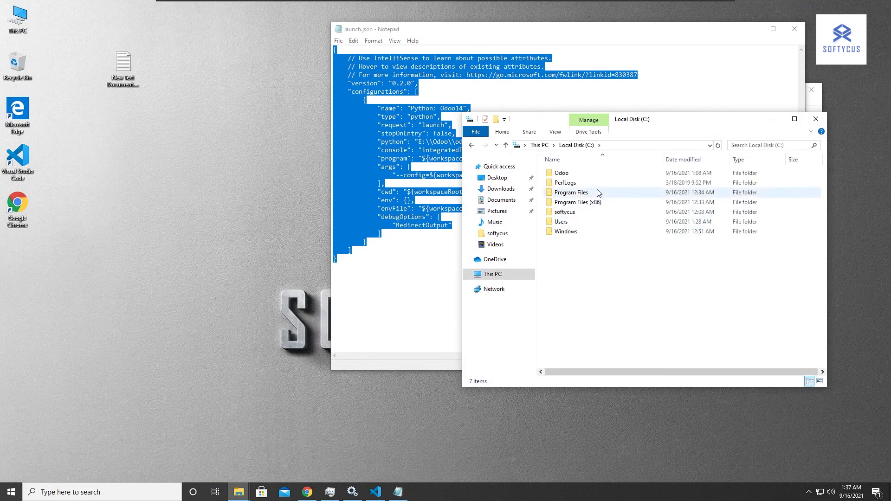
double_click(597, 175)
double_click(598, 176)
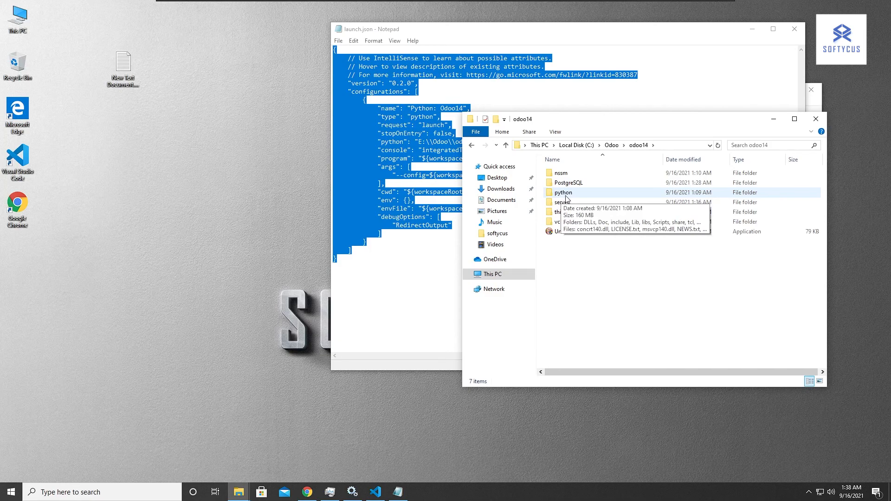
double_click(564, 193)
click(684, 145)
key(ctrl+c)
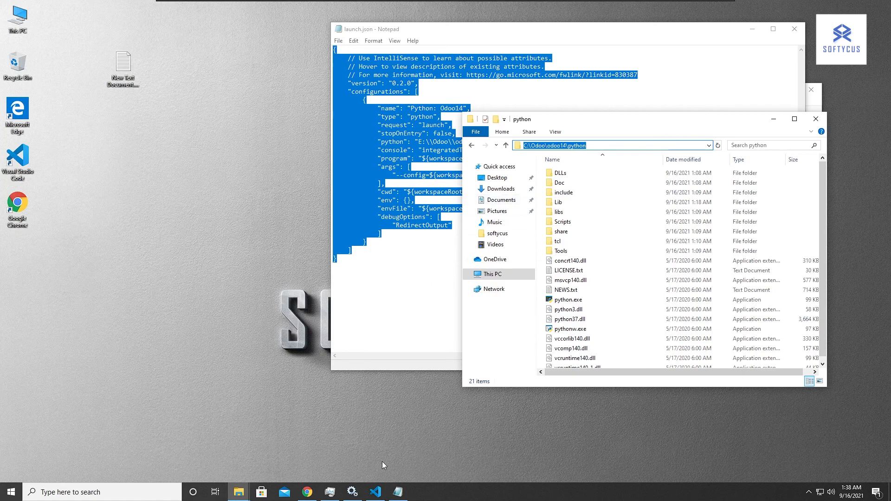
Set the python entry in the project's launch.json to C:\\Odoo\\odoo14\\python\\python.exe with doubled backslashes and save the file.
click(377, 492)
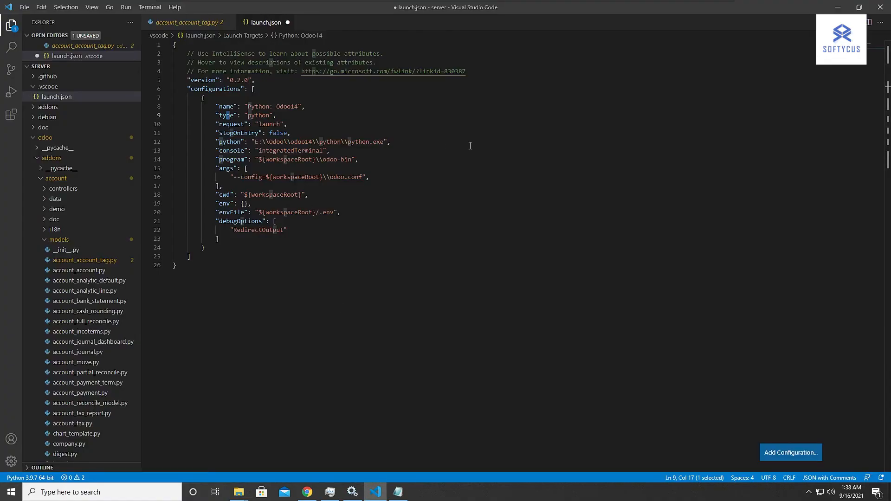
click(435, 147)
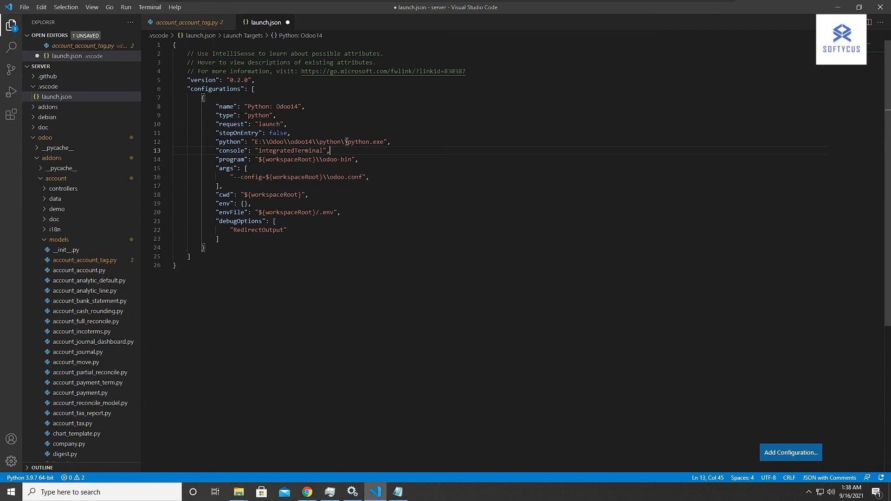
drag(341, 141, 255, 141)
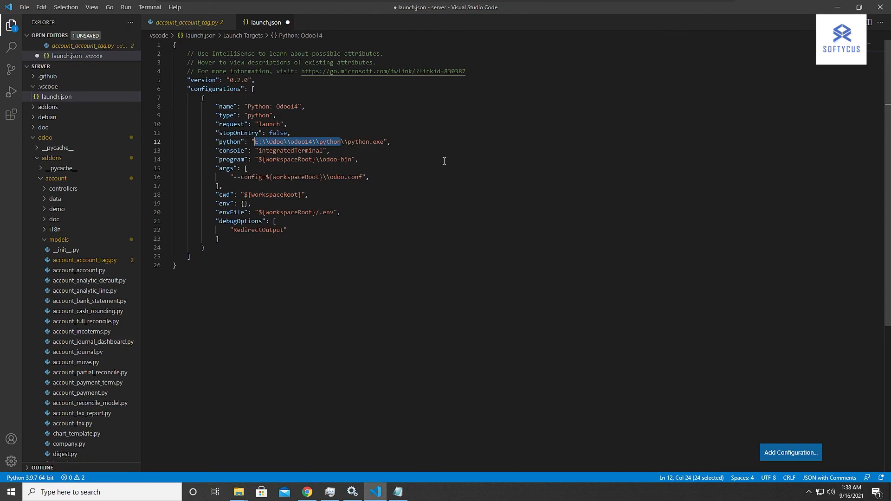
key(ctrl+v)
click(309, 142)
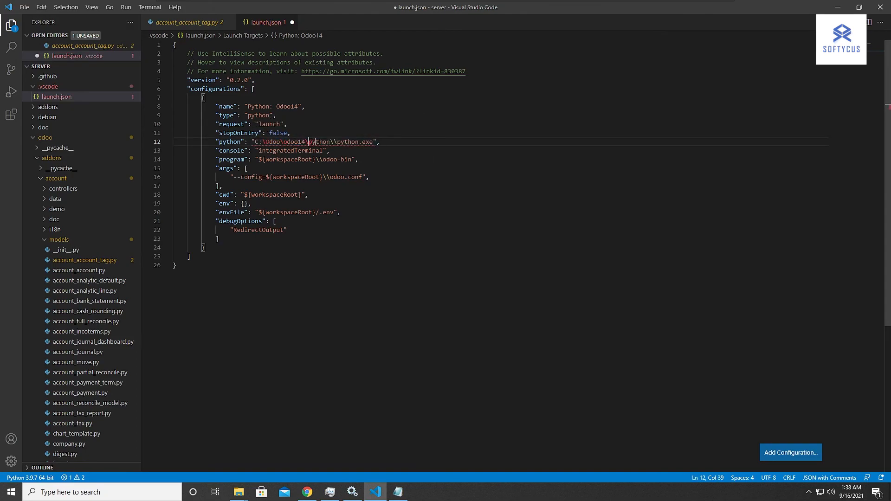
text(\)
click(285, 142)
text(\)
click(265, 142)
text(\)
click(465, 144)
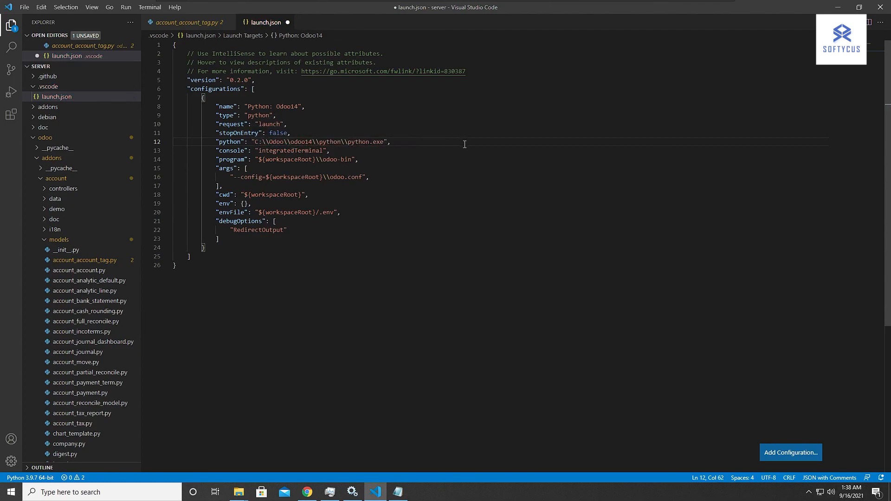
key(ctrl+s)
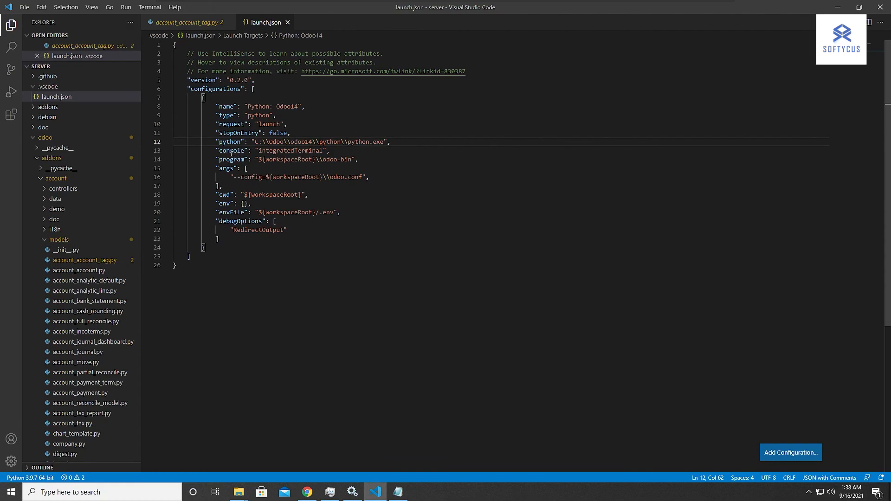
Examine the console, python, program and args entries of launch.json, collapsing the odoo folder to compare them with the server folder's files.
mouse_move(229, 153)
double_click(305, 150)
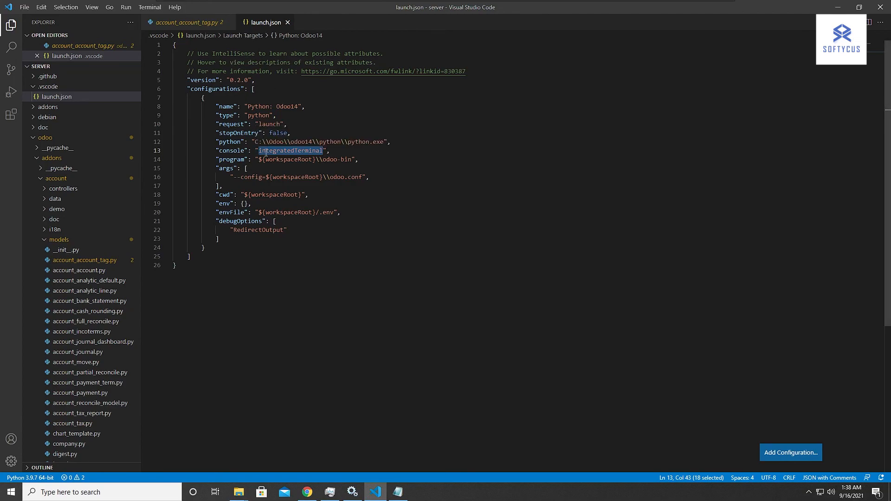
click(379, 142)
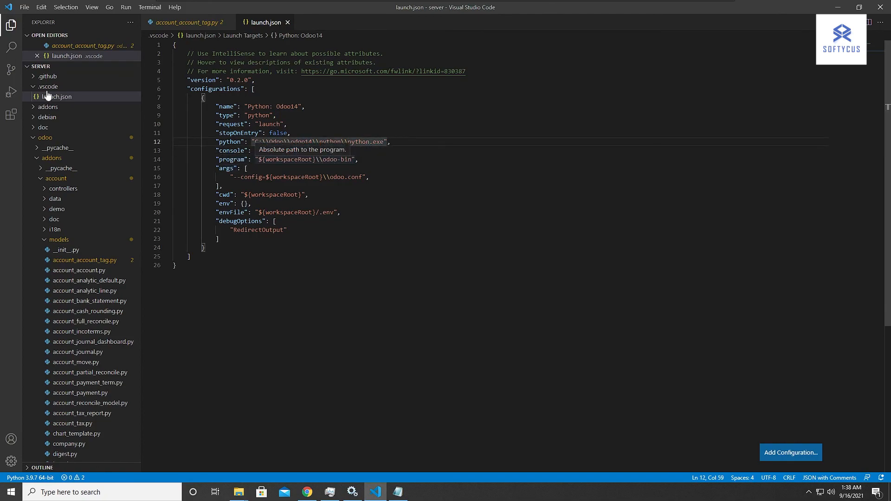
click(32, 139)
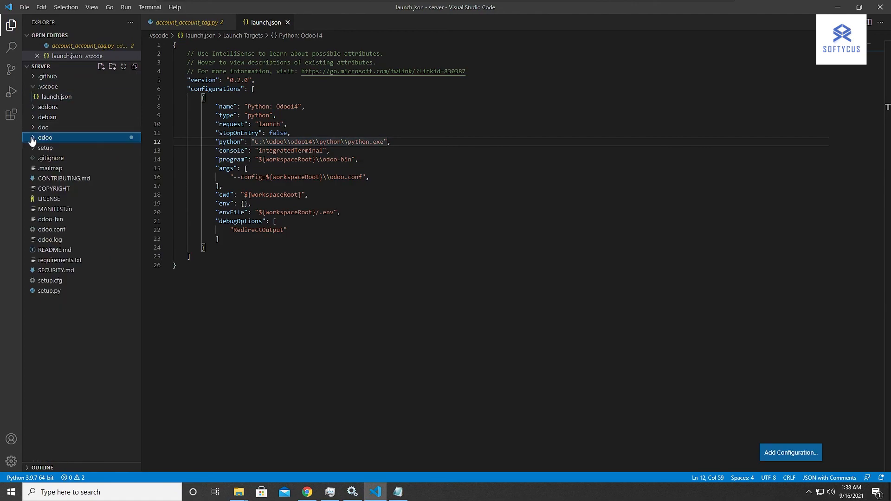
double_click(292, 160)
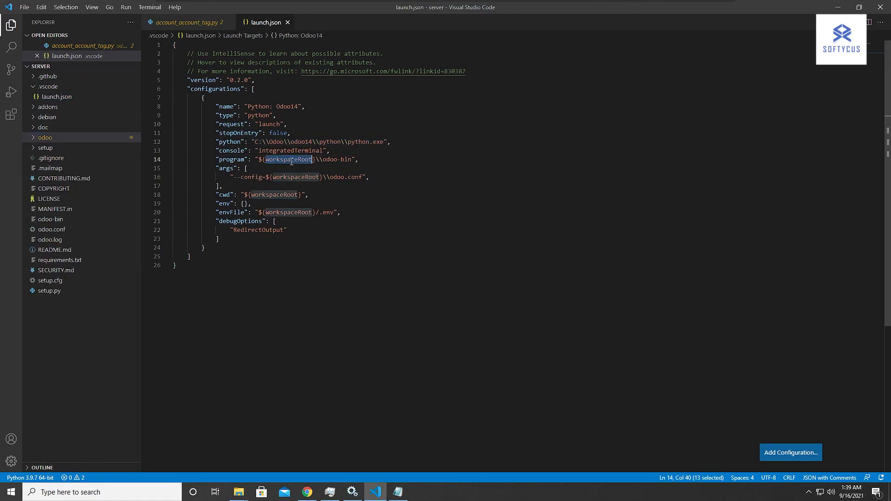
click(323, 159)
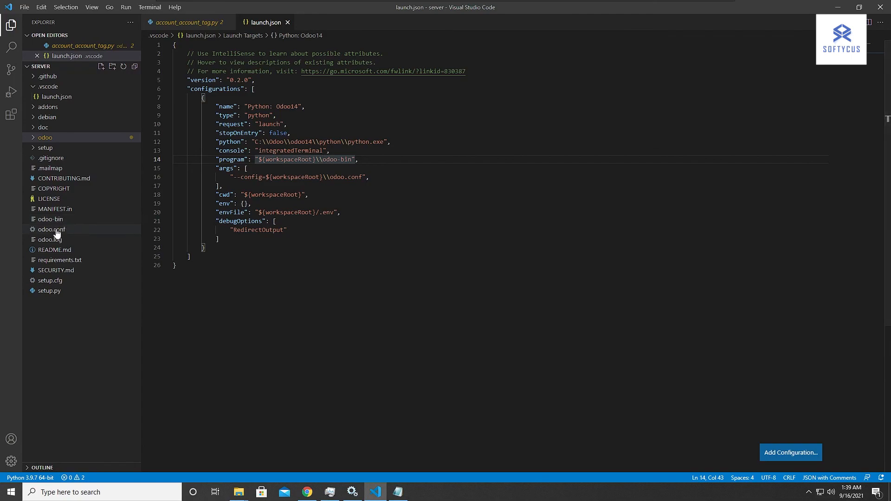
click(367, 177)
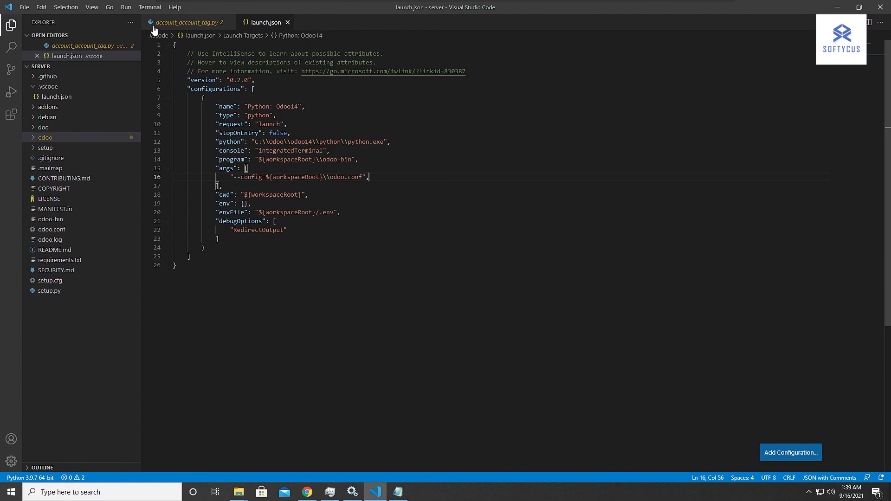
Run the Python: Odoo14 launch configuration without debugging.
click(126, 7)
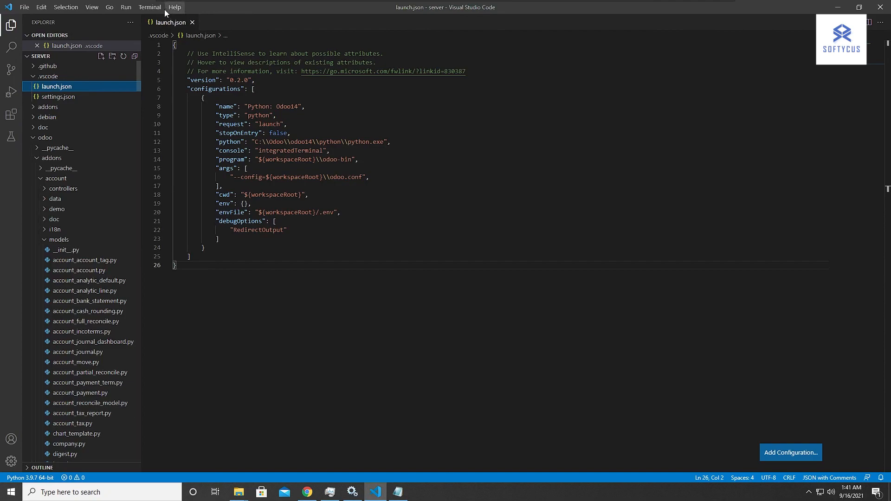
click(122, 8)
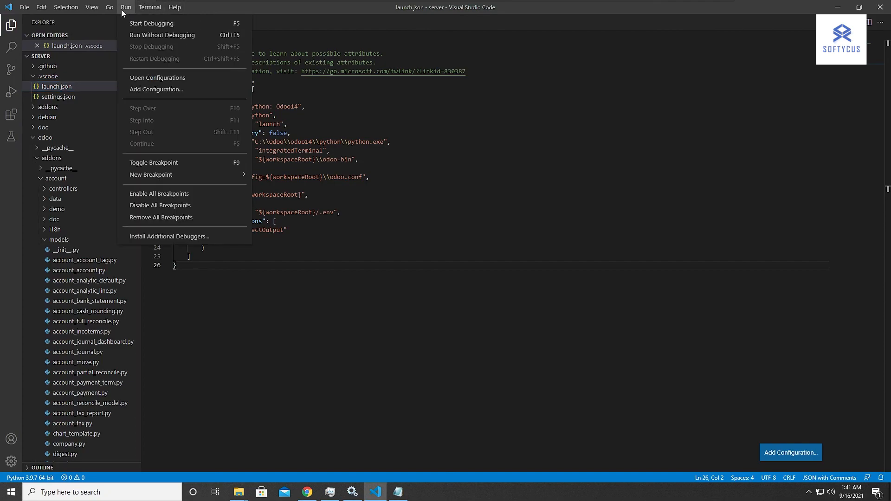
click(152, 36)
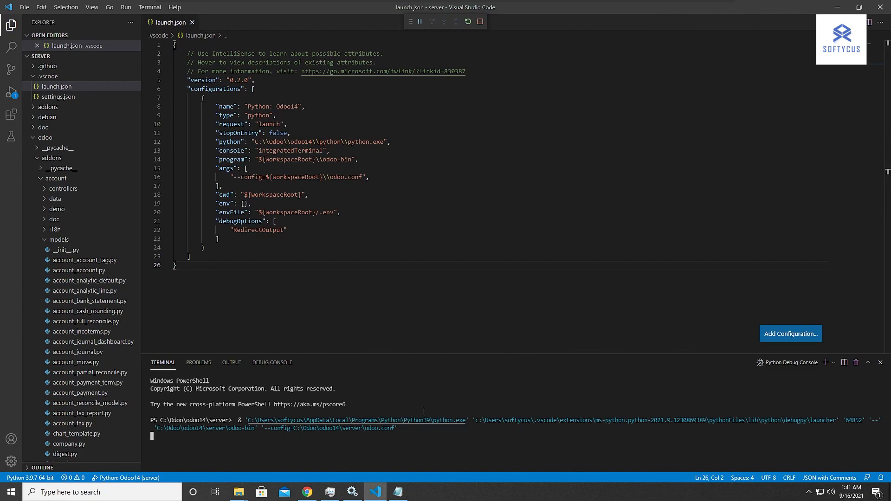
Enlarge the terminal area and allow Python through Windows Defender Firewall on public networks.
drag(486, 354, 498, 176)
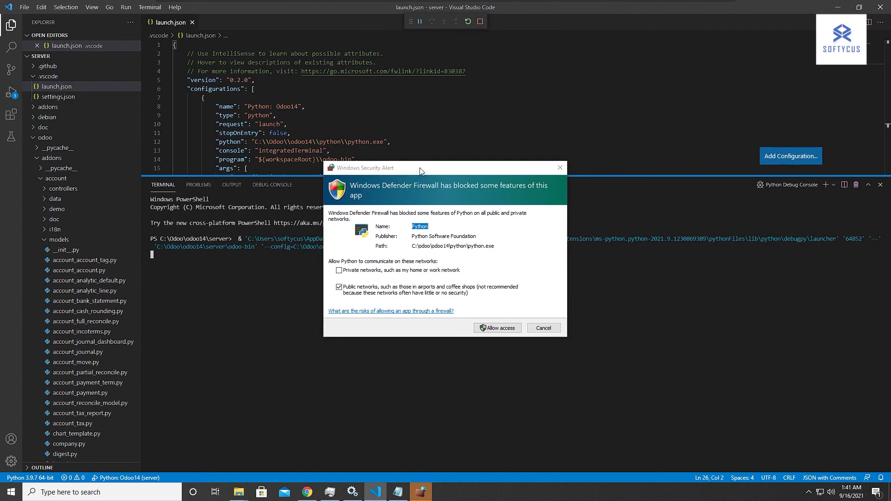
click(495, 328)
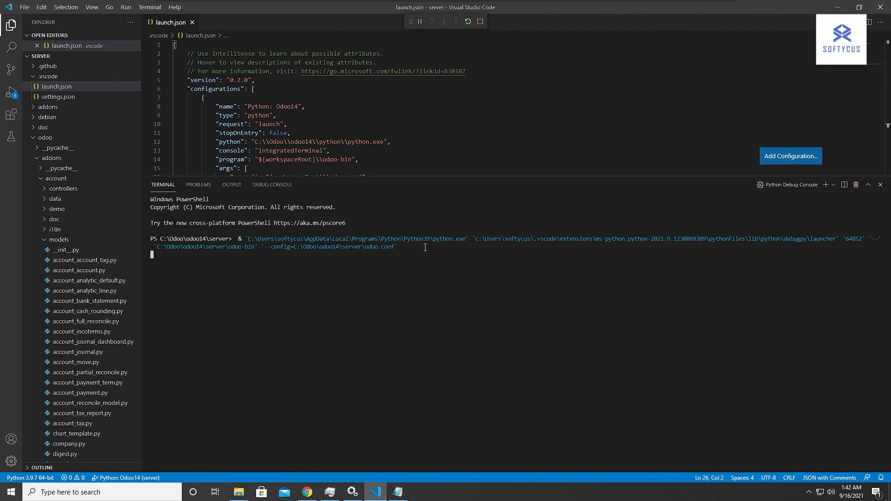
Switch to Chrome, load localhost:8069/web/database/selector and look over the database creation form's fields.
click(304, 494)
click(176, 23)
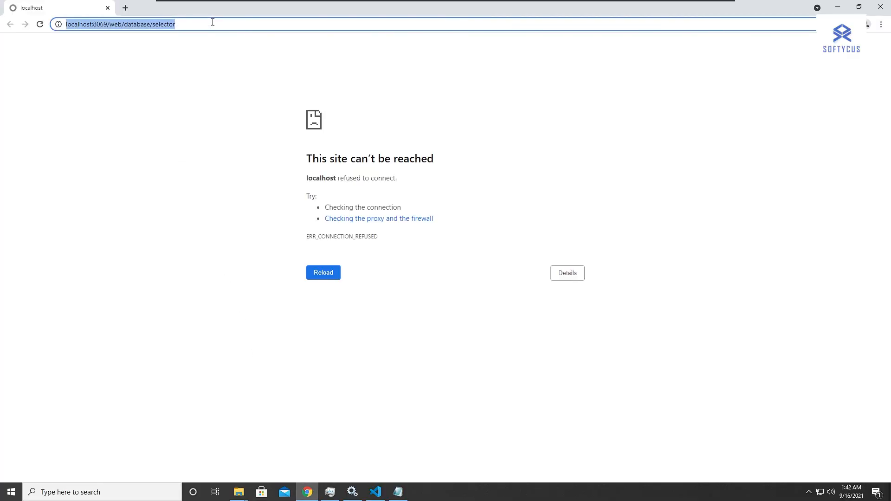
key(Return)
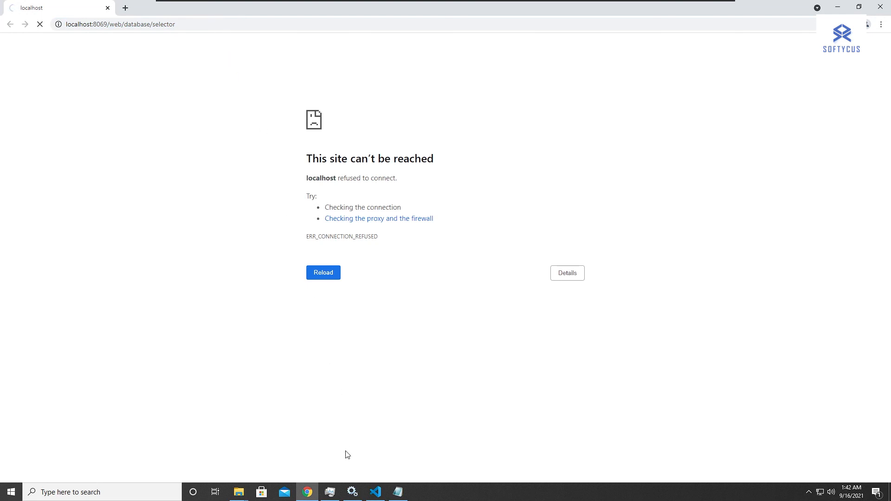
click(376, 492)
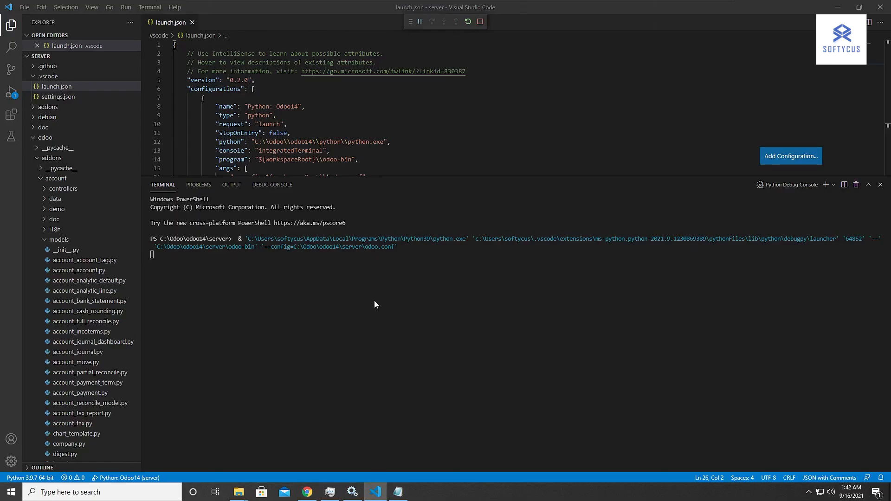
click(307, 492)
click(438, 231)
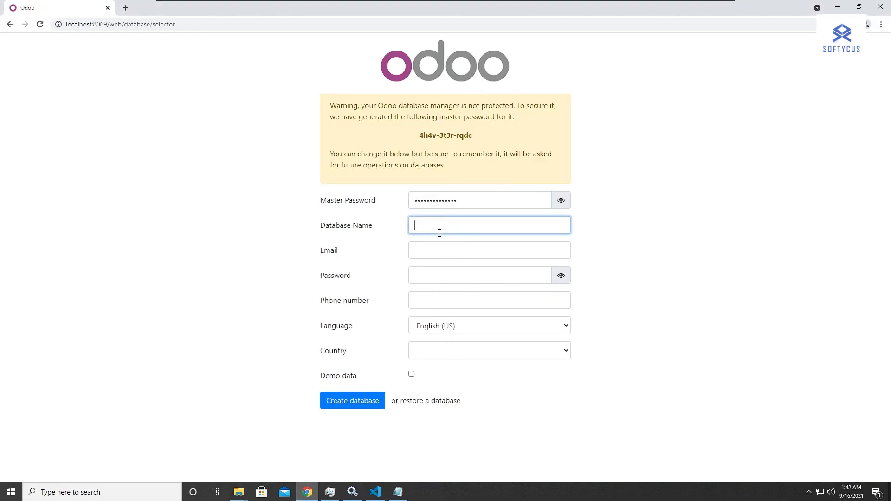
click(438, 250)
click(445, 290)
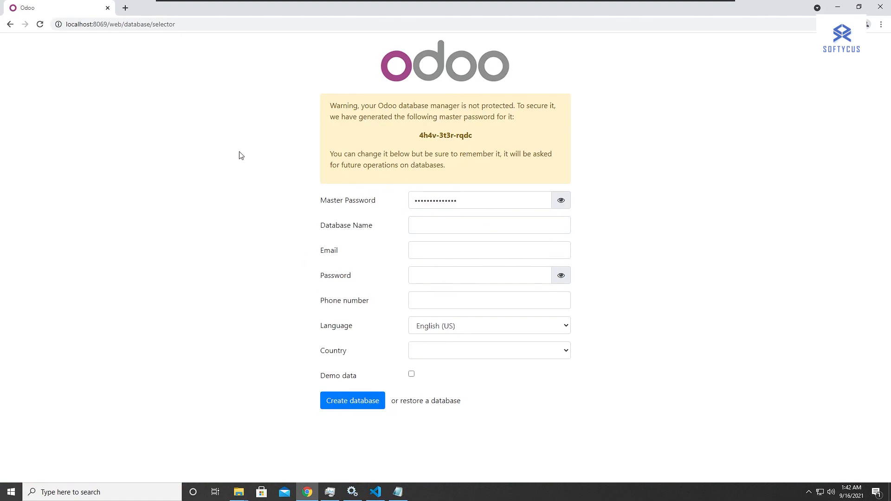
Return to Visual Studio Code, stop the running Odoo server and close the terminal area.
mouse_move(385, 496)
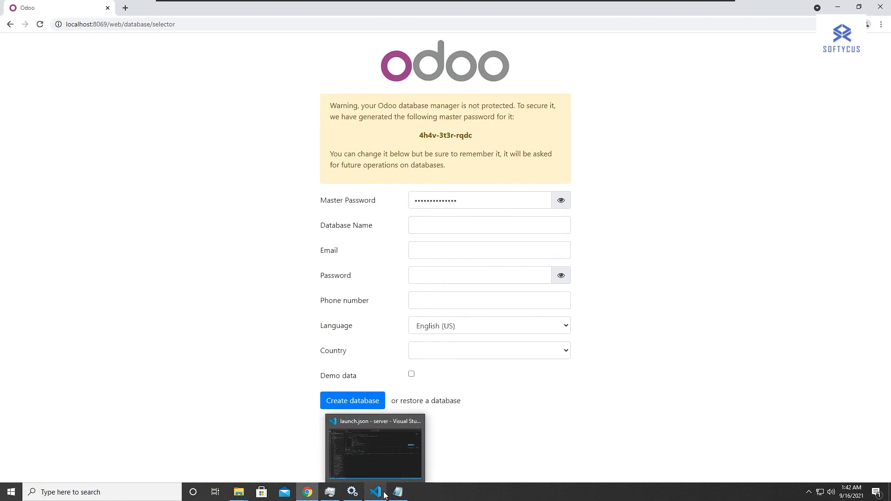
click(377, 464)
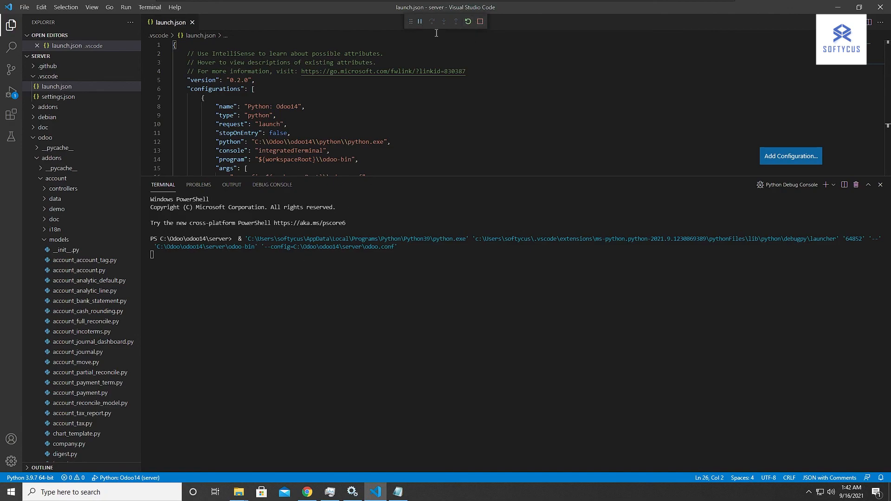
drag(410, 22, 512, 36)
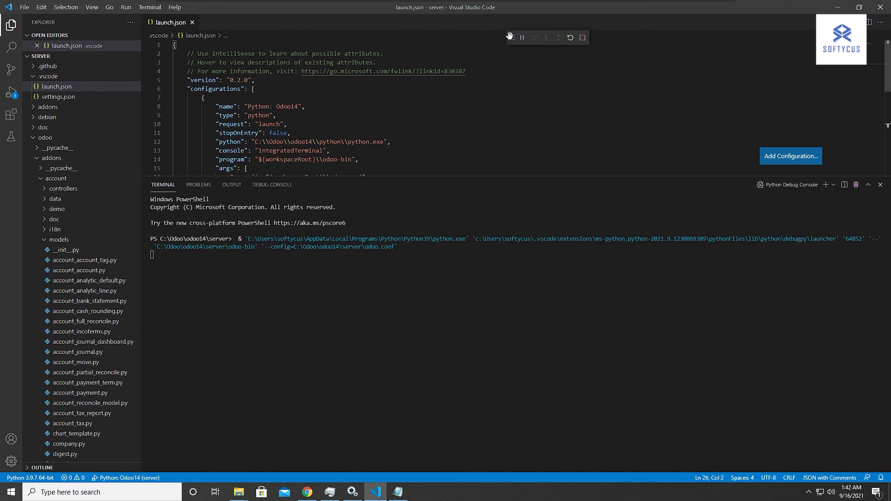
click(582, 38)
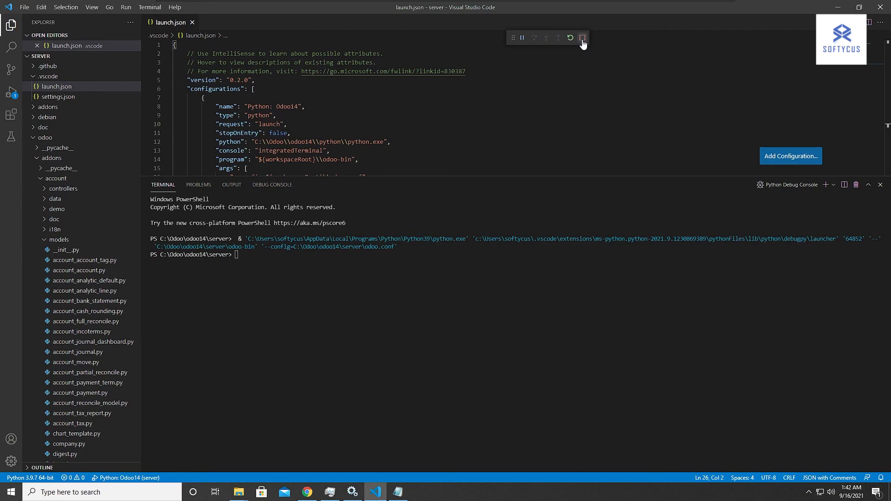
click(880, 185)
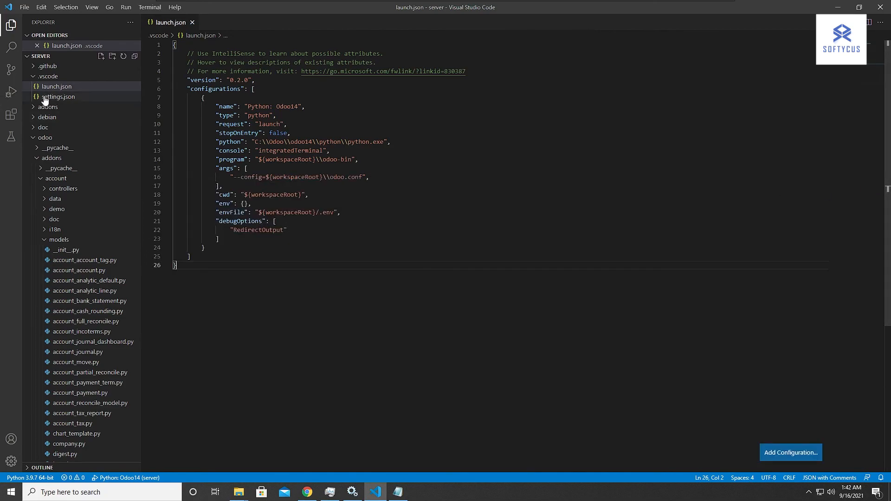
Comment out the logfile line in the server folder's odoo.conf with # and save the file.
click(32, 138)
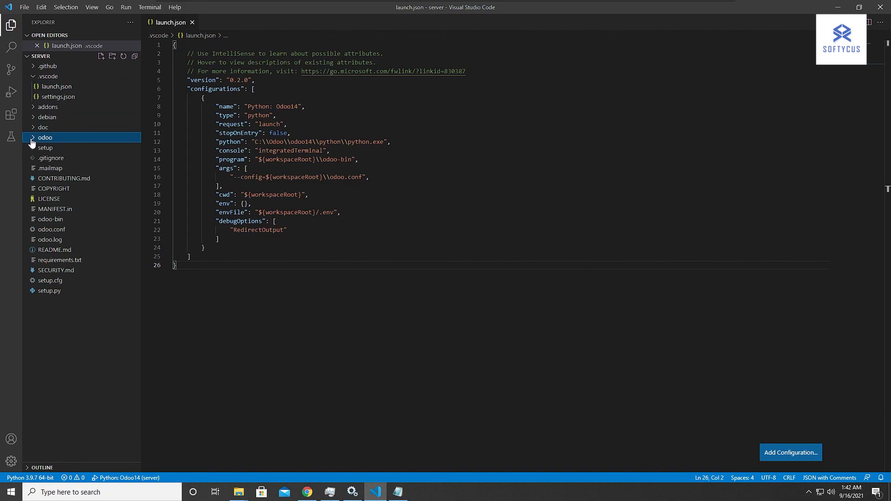
click(55, 230)
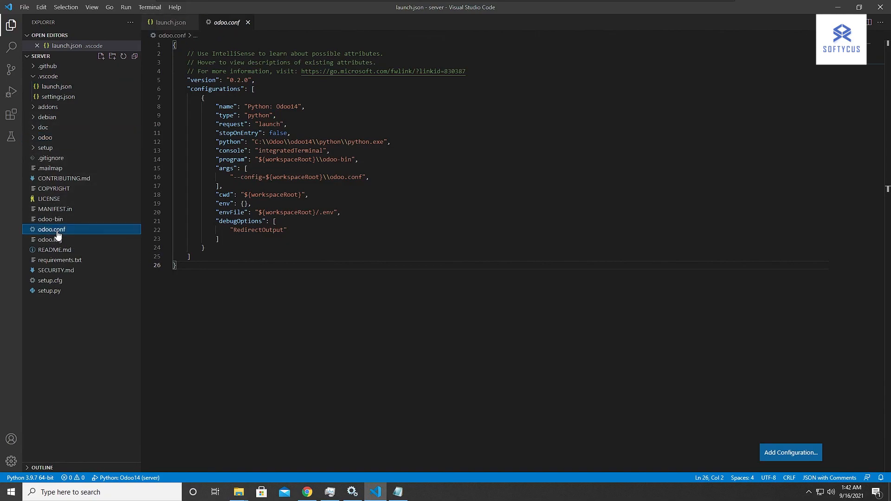
scroll(279, 179, down, 5)
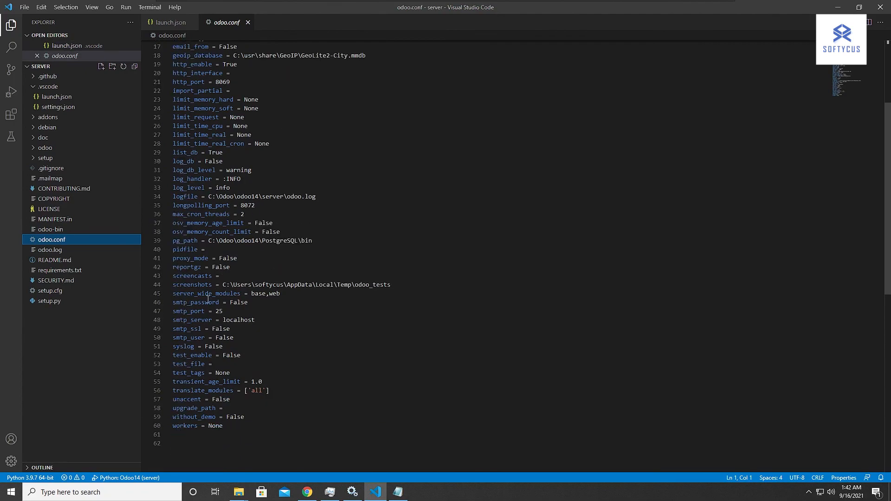
click(175, 197)
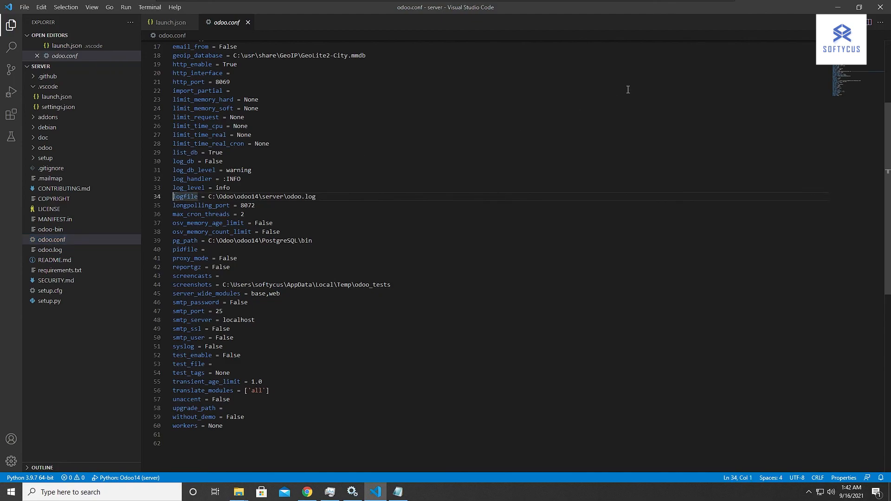
text(#)
key(ctrl+s)
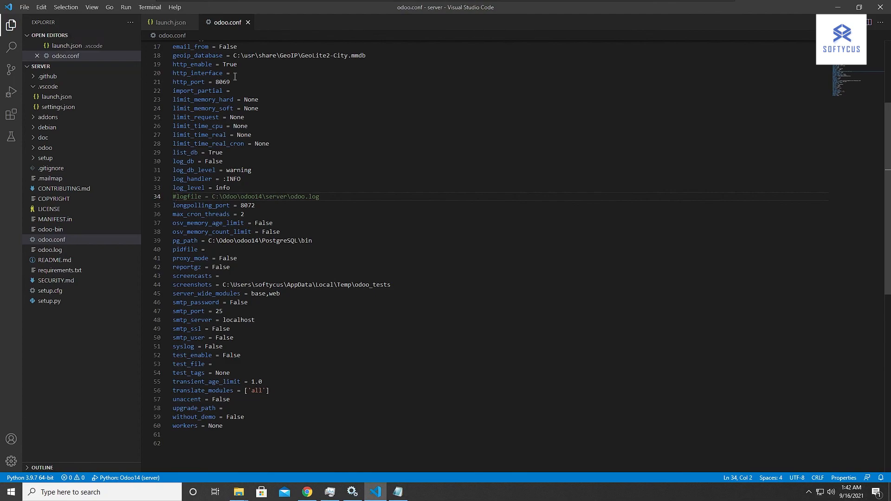
Run the Python: Odoo14 configuration without debugging and reload the localhost:8069/web/database/selector page in Chrome.
click(126, 7)
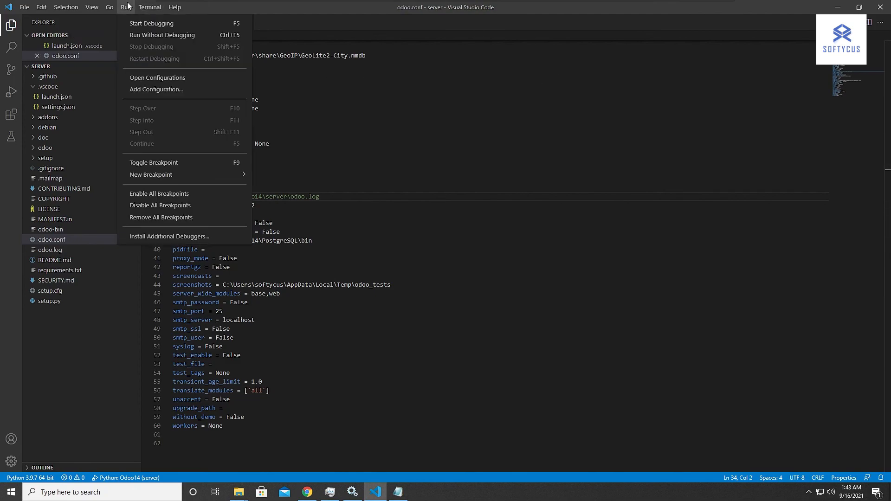
click(148, 38)
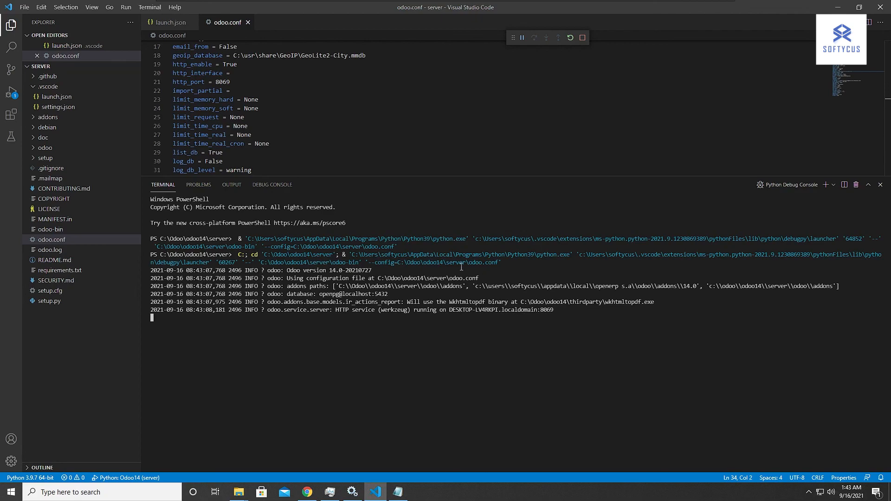
click(307, 492)
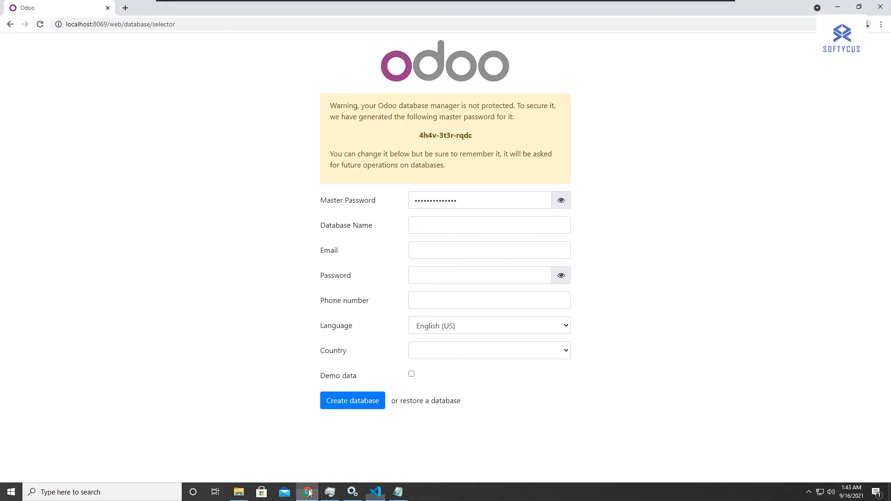
click(177, 23)
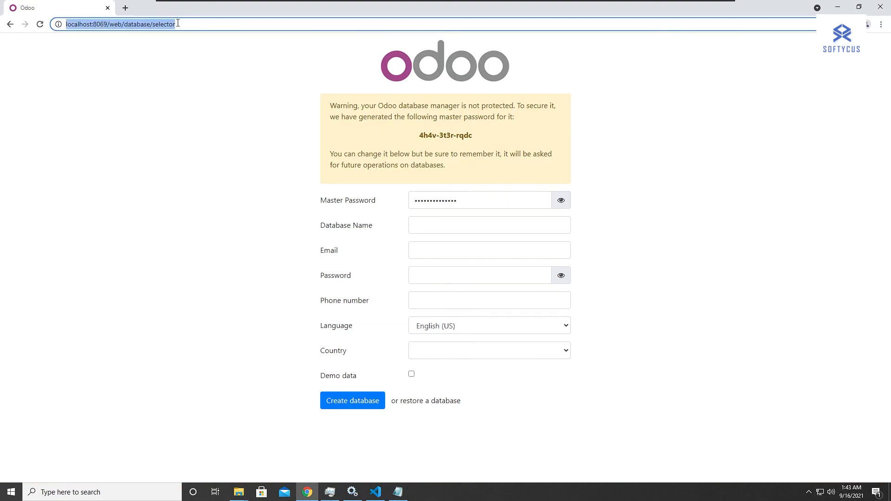
click(39, 25)
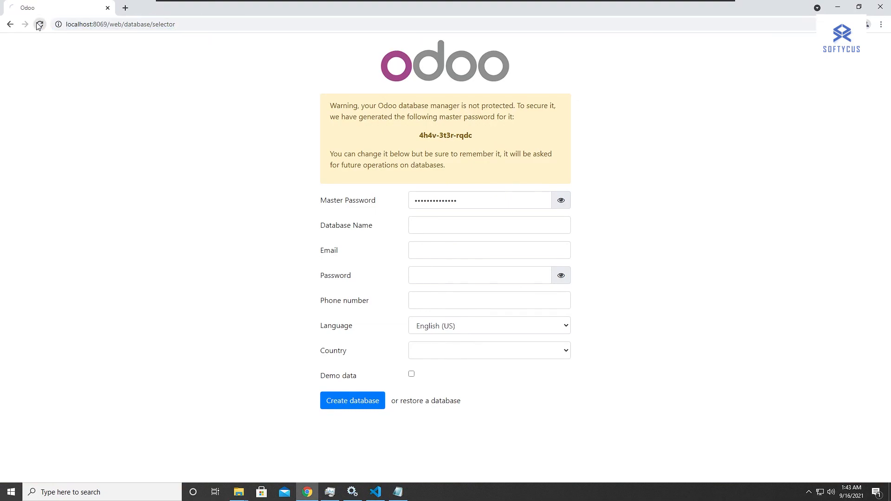
Compare the reloaded database page in Chrome with the server log in Visual Studio Code's terminal.
click(373, 493)
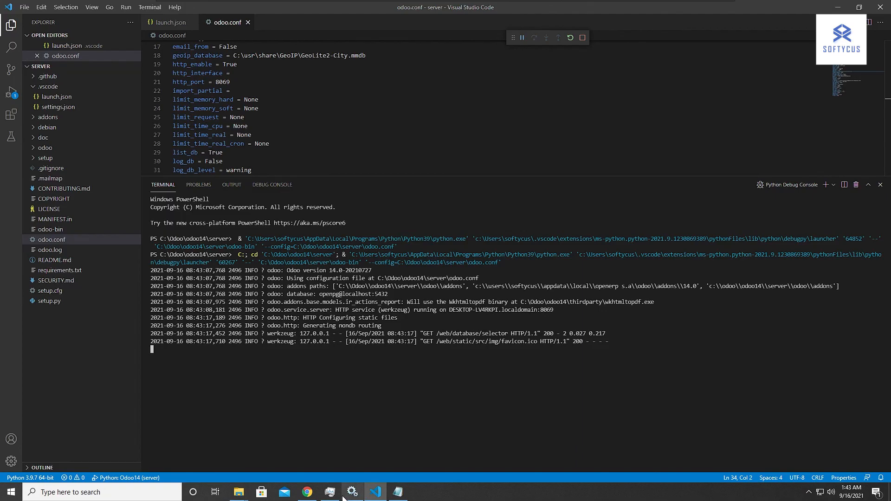
click(307, 492)
click(659, 228)
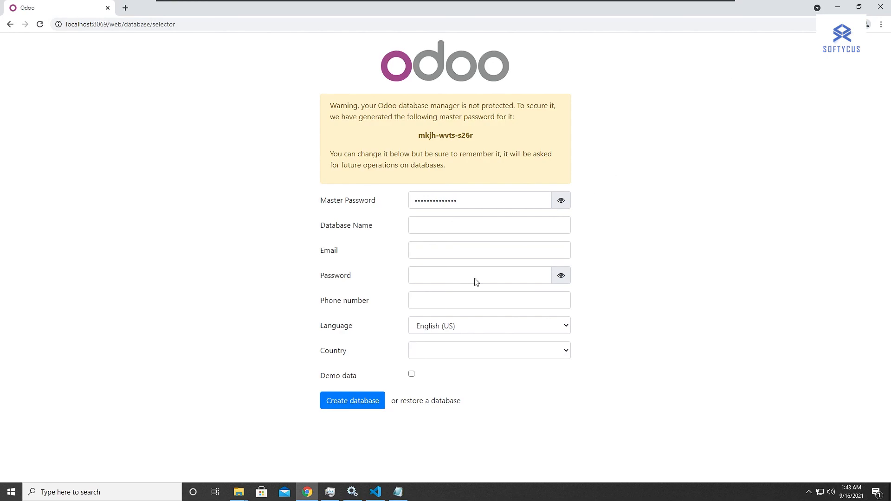
click(375, 492)
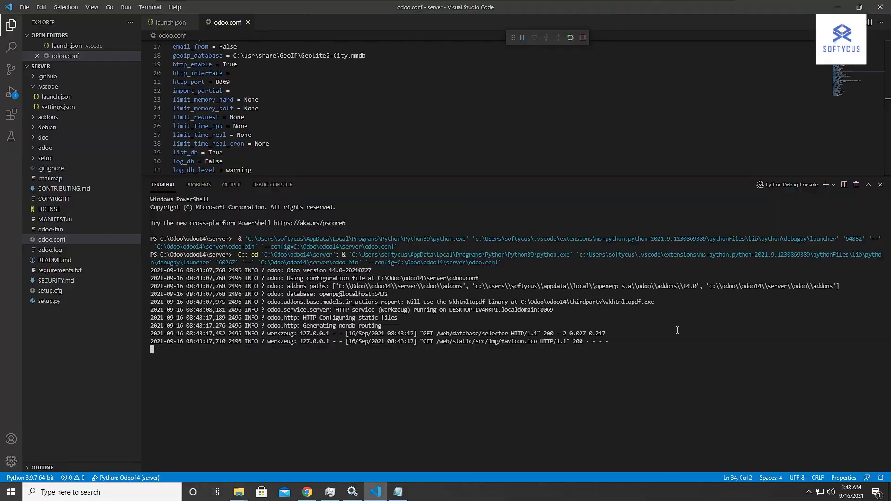
In Chrome, replace the master password on the Odoo database form and name the database test.
click(306, 493)
drag(470, 201, 336, 201)
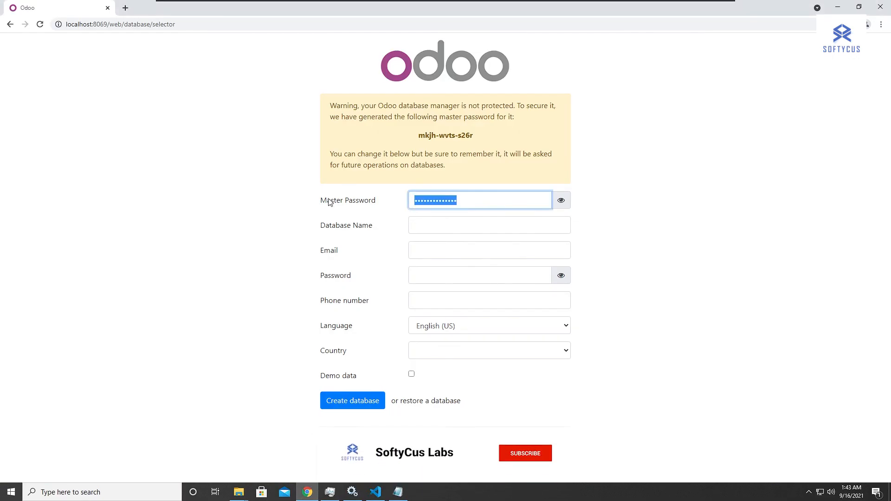
click(539, 207)
key(BackSpace)
key(BackSpace)
key(BackSpace)
key(BackSpace)
key(BackSpace)
key(BackSpace)
key(BackSpace)
key(BackSpace)
key(BackSpace)
key(BackSpace)
key(BackSpace)
key(BackSpace)
key(BackSpace)
key(BackSpace)
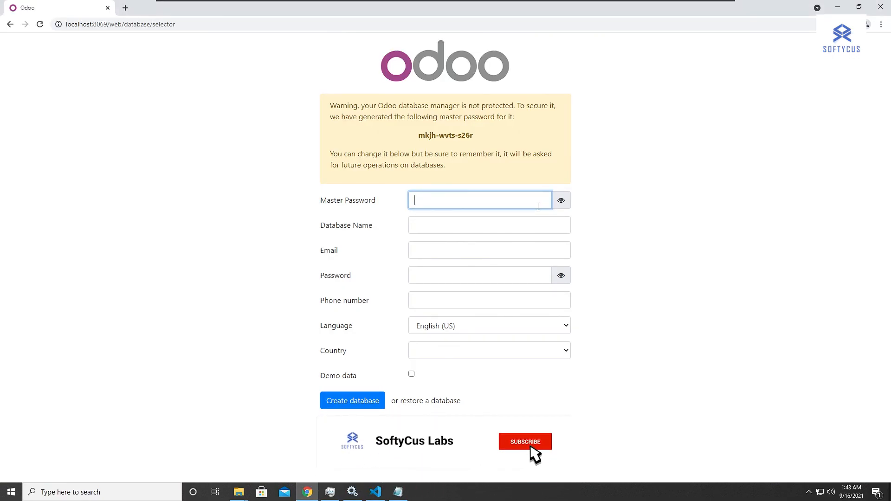
text(••••)
click(431, 228)
text(te)
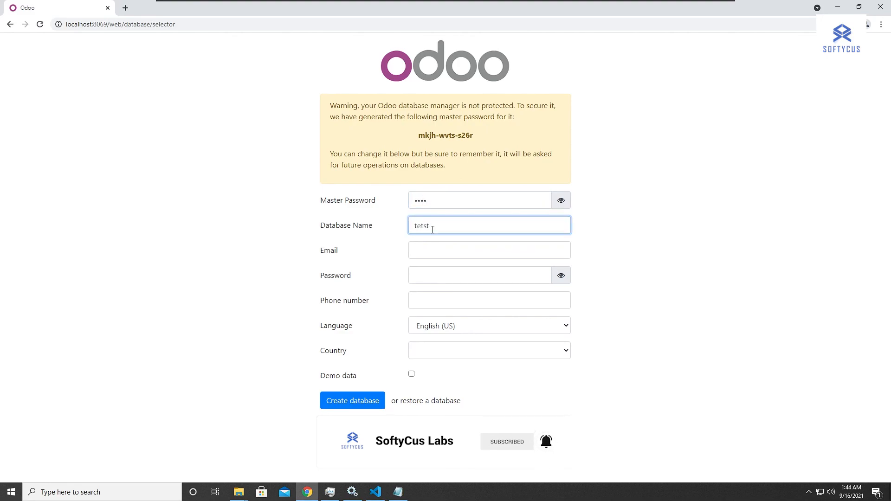
text(st)
Fill in the administrator's email and the account password on the database form.
click(417, 250)
click(705, 237)
click(453, 255)
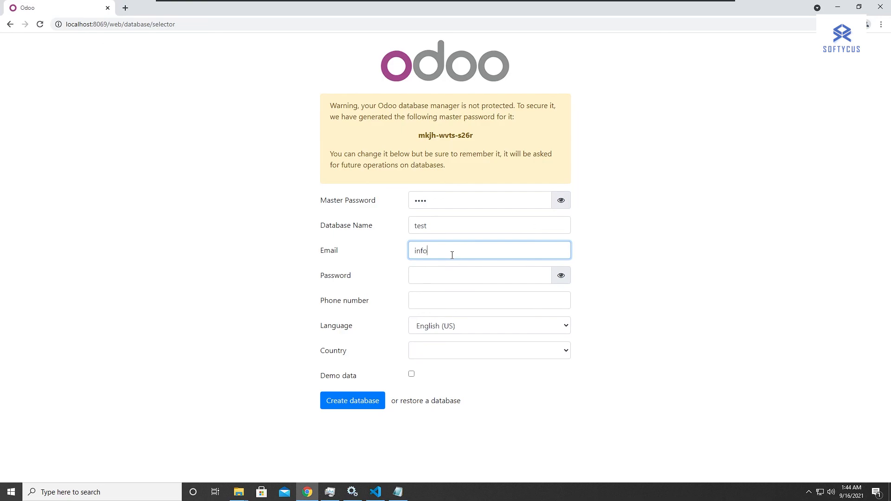
key(ctrl+a)
key(BackSpace)
key(Tab)
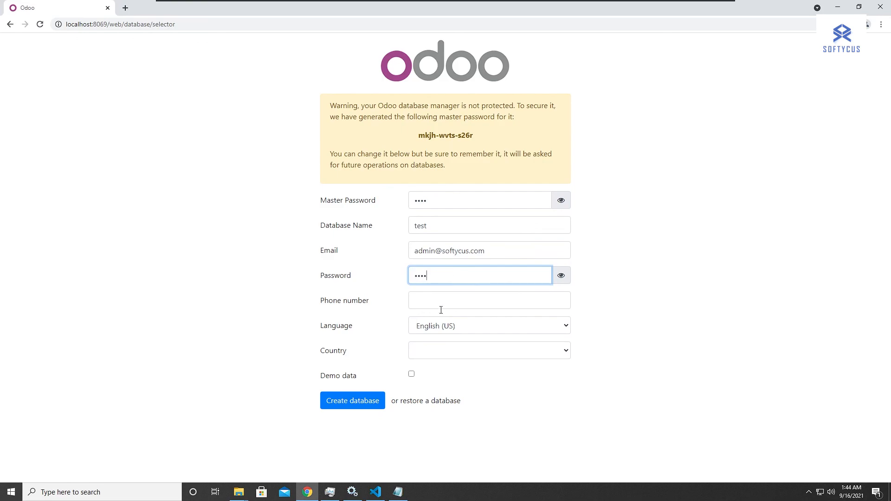
Create the database with a country selected and demo data enabled.
click(443, 350)
scroll(440, 337, down, 20)
click(440, 337)
click(412, 374)
click(346, 406)
Follow the database creation log in Visual Studio Code's terminal, checking Chrome in between, and stop the running Odoo server.
click(376, 491)
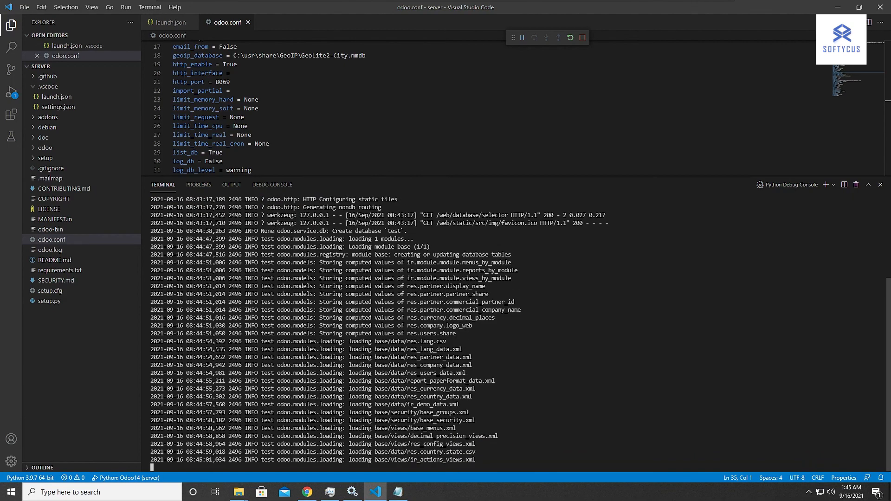
click(305, 497)
click(375, 493)
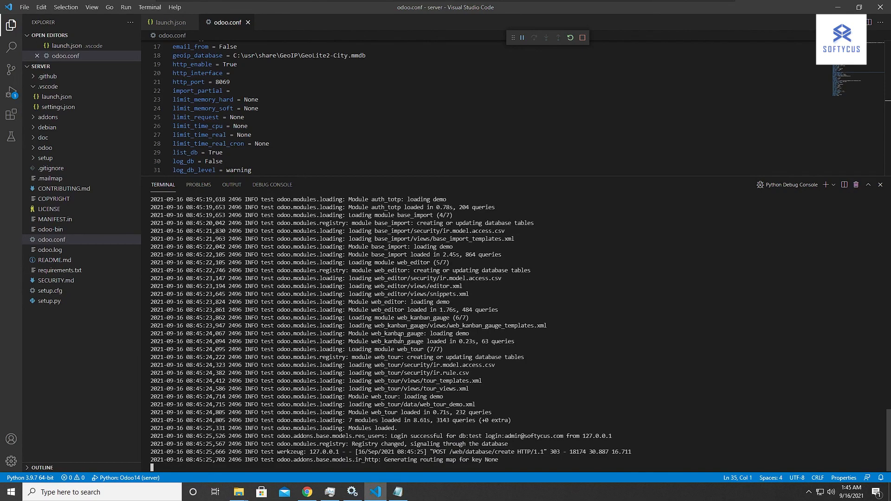
click(307, 492)
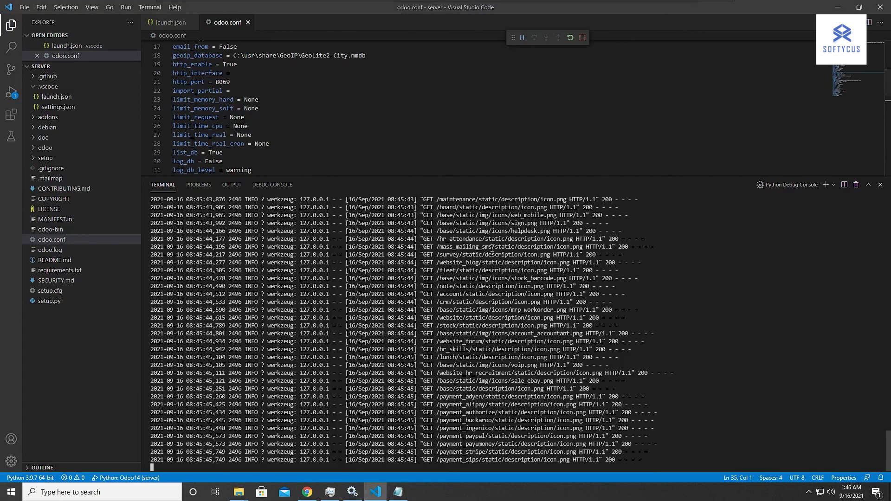
click(582, 37)
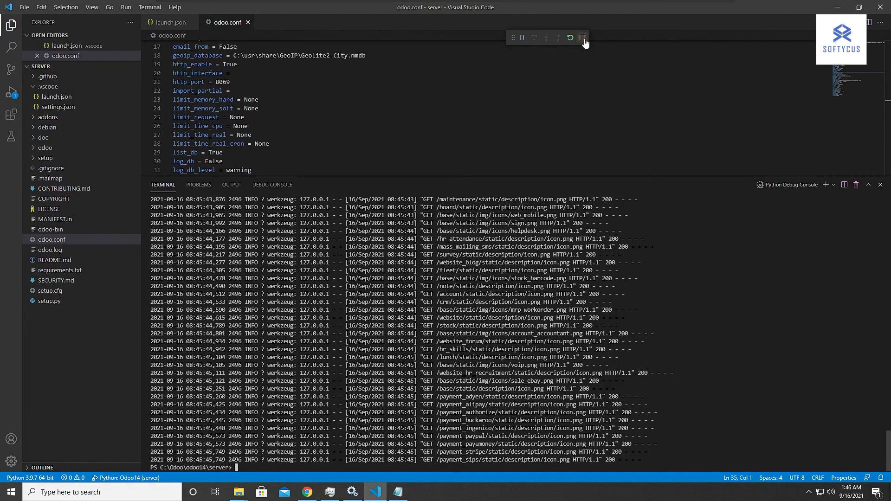